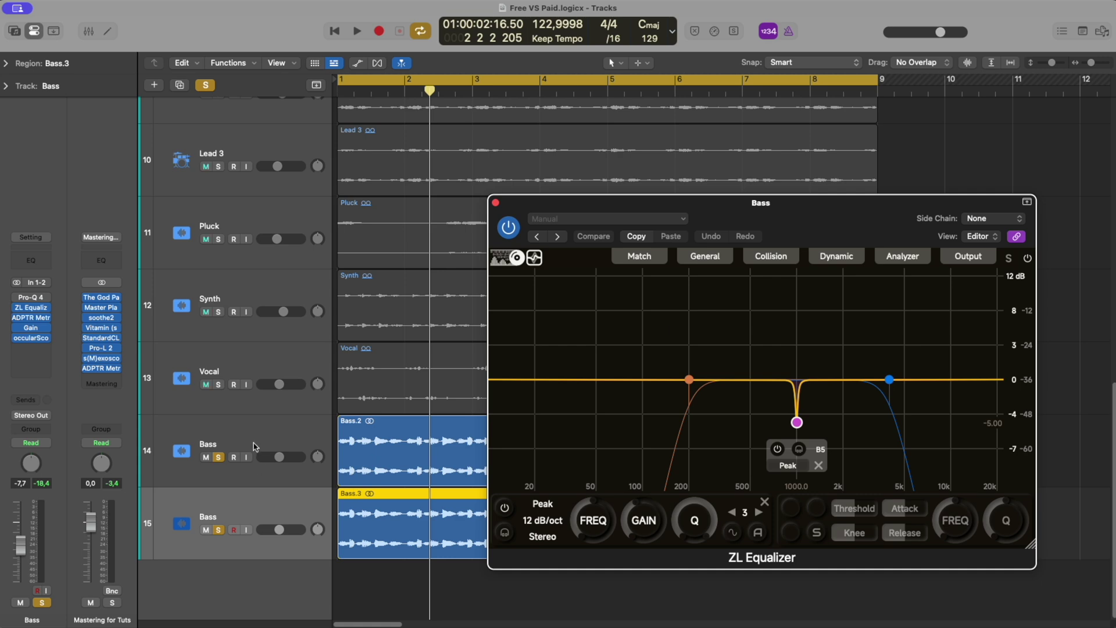
Check the two duplicate Bass tracks, select the lower one, and close the open ZL Equalizer
left_click(254, 449)
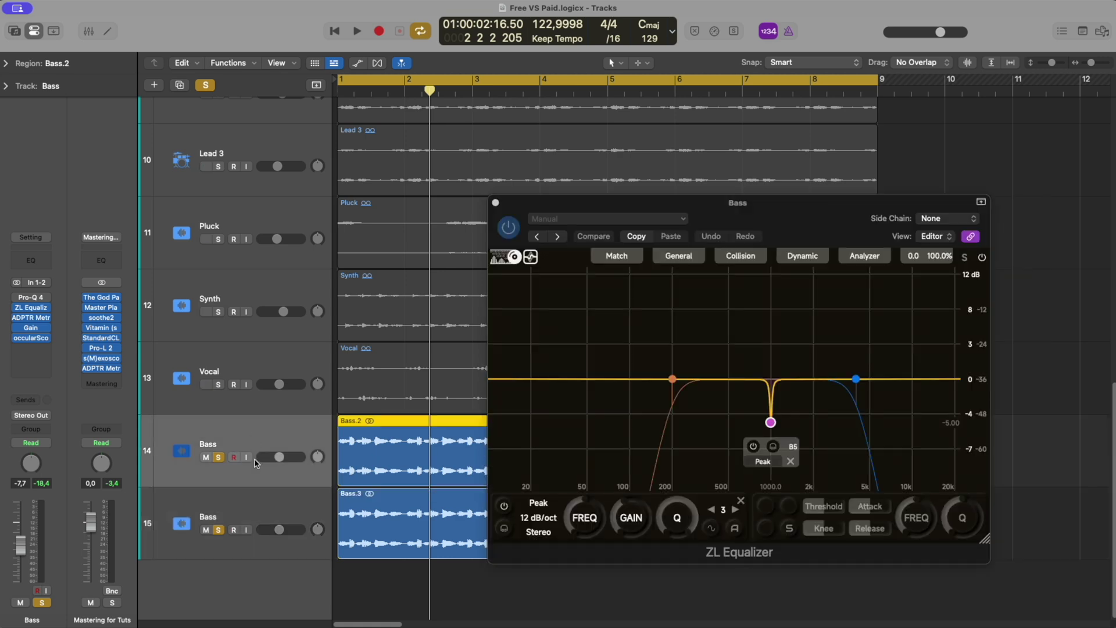
left_click(267, 511)
left_click(495, 203)
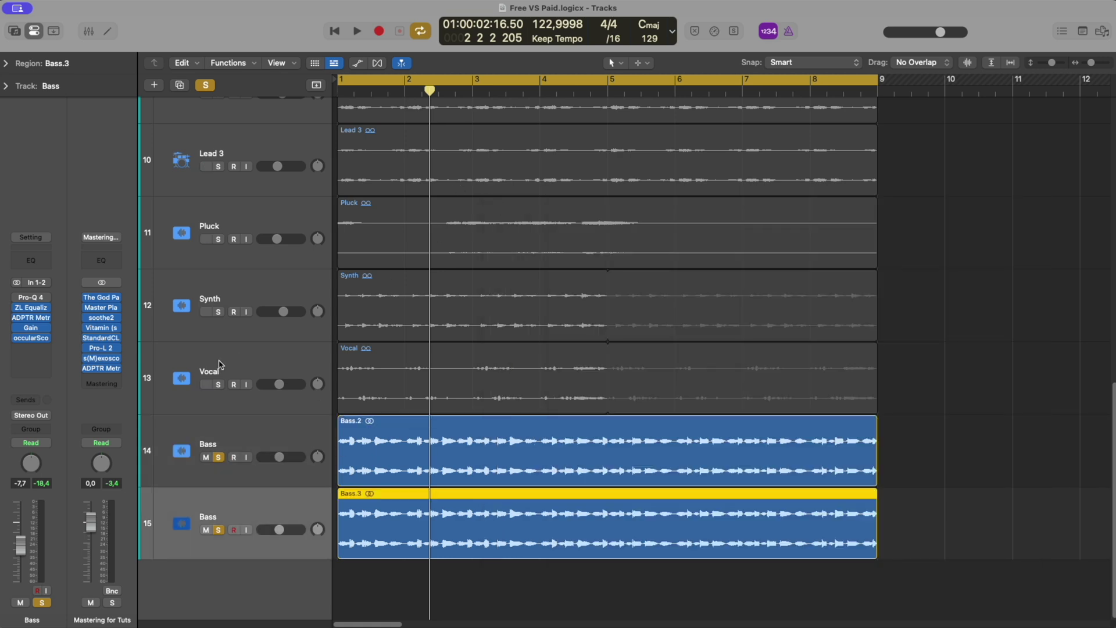
Switch the lower Bass track from ZL Equalizer to Pro-Q 4 and invert Gain's left and right phase while playing the soloed basses
left_click(33, 298)
left_click(31, 327)
key("space")
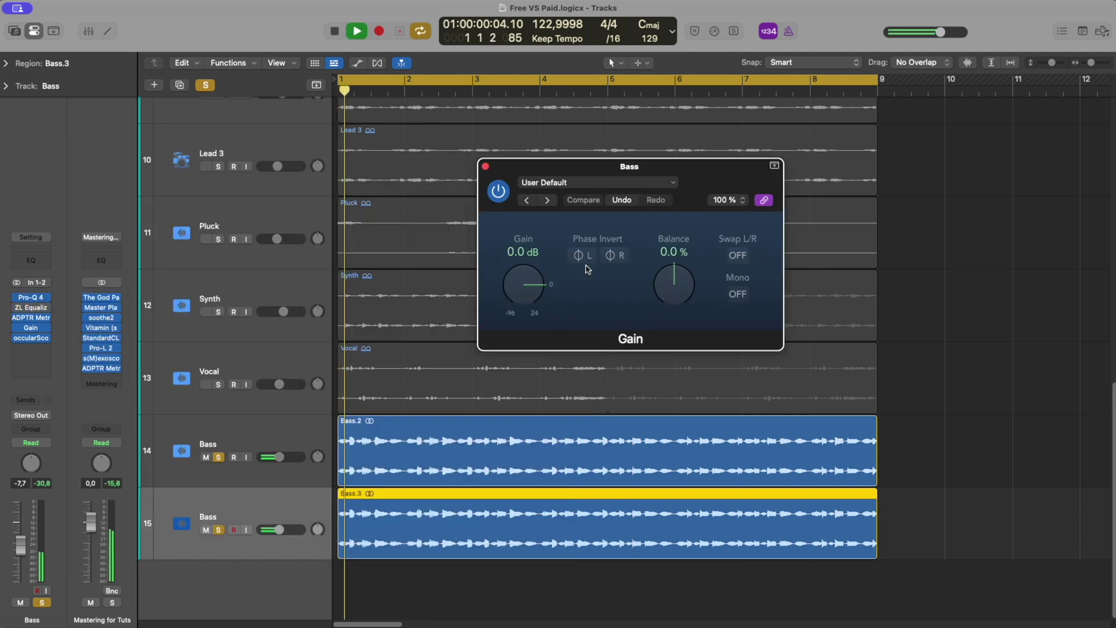
left_click(615, 256)
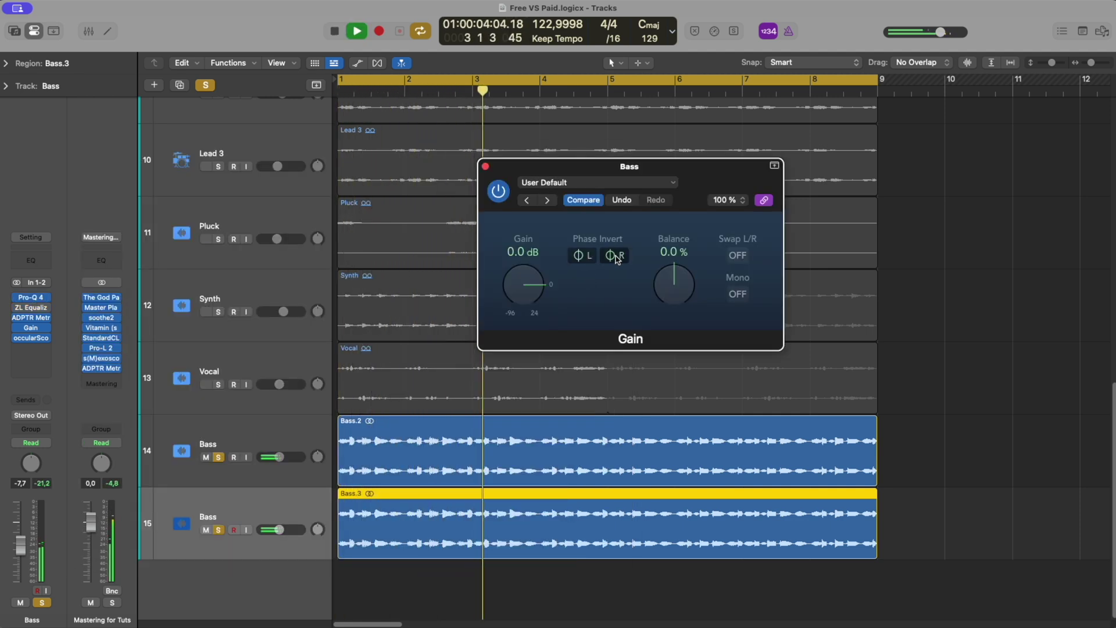
key("space")
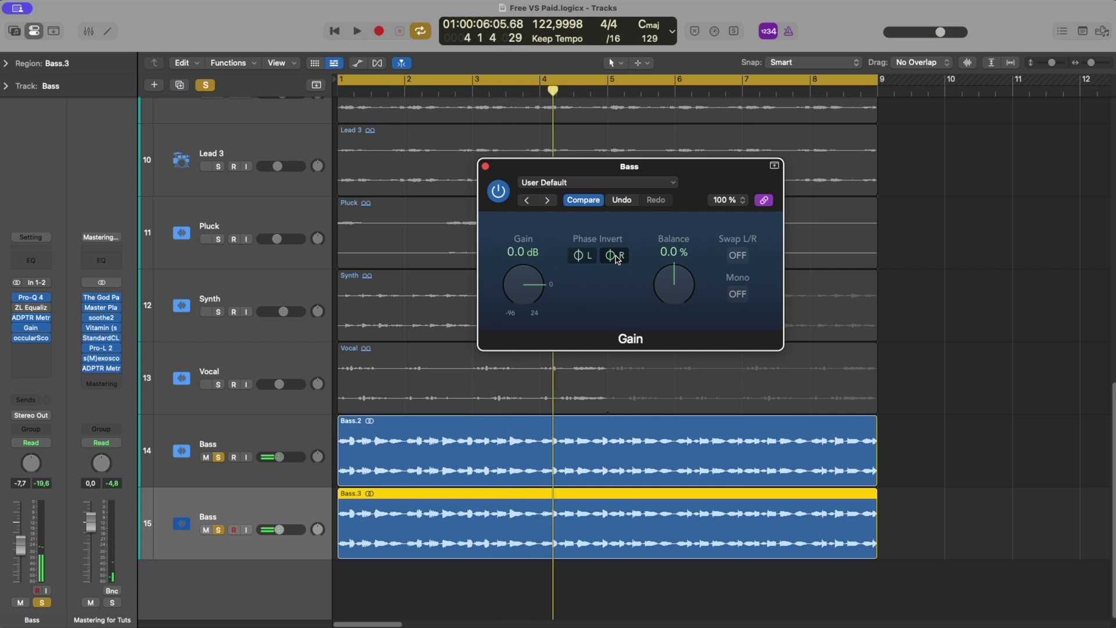
Turn off the bass solos and delete the lowest Bass track together with its Bass.3 region
left_click(234, 431)
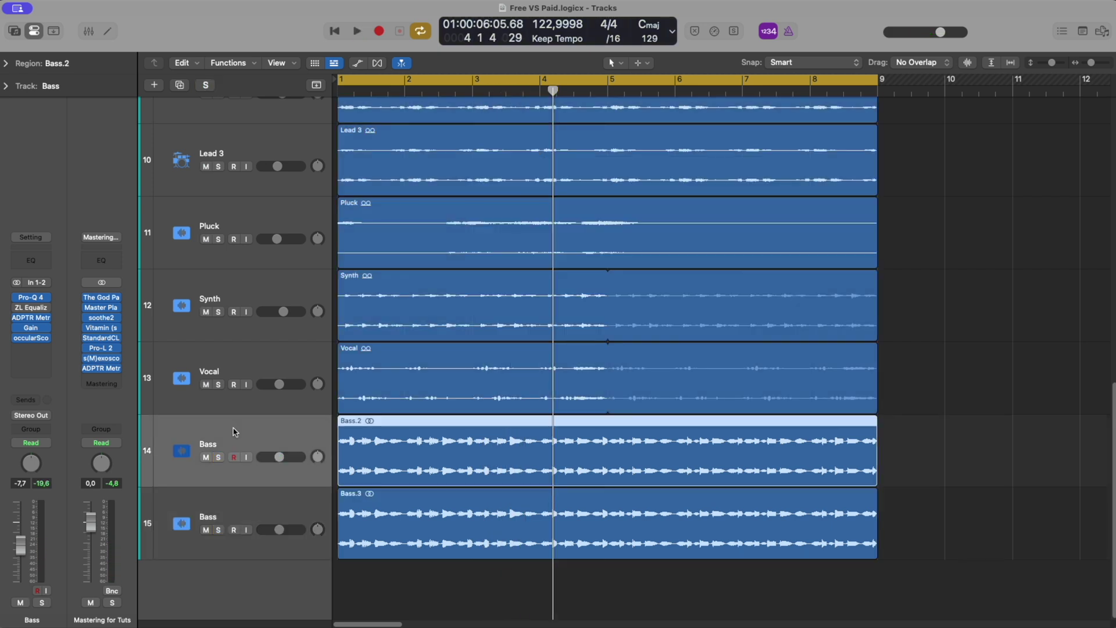
left_click(254, 492)
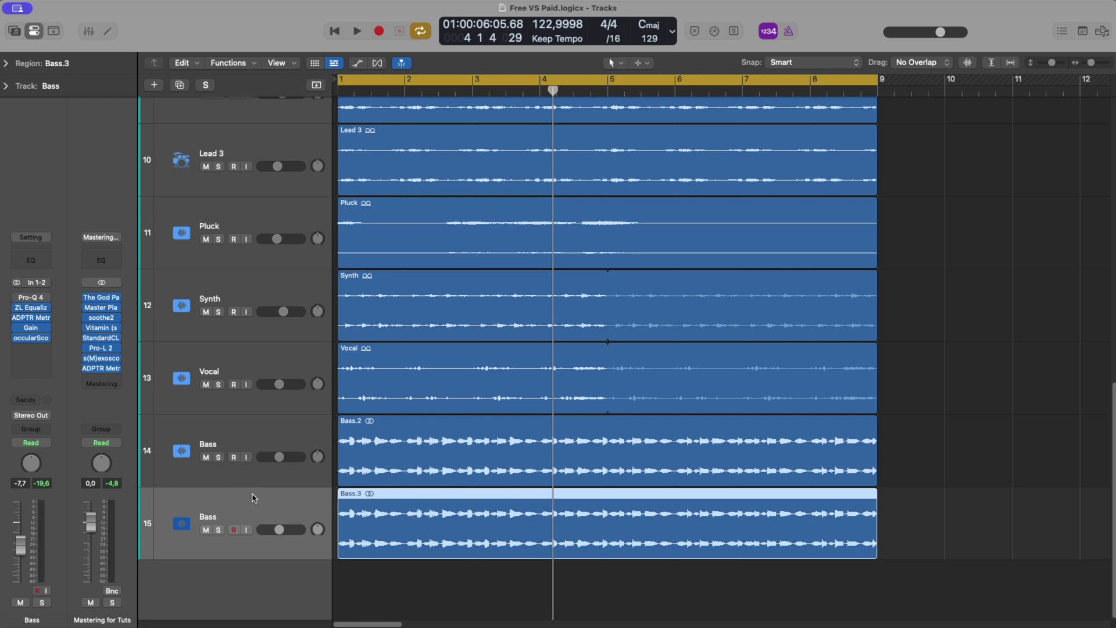
key("Delete")
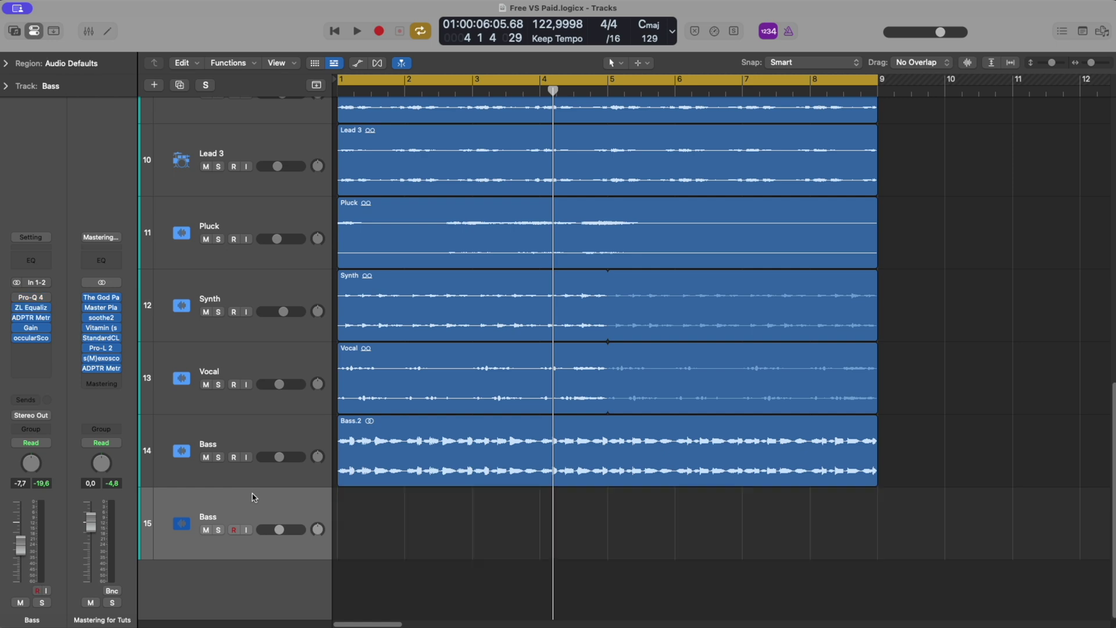
key("super+BackSpace")
key("z")
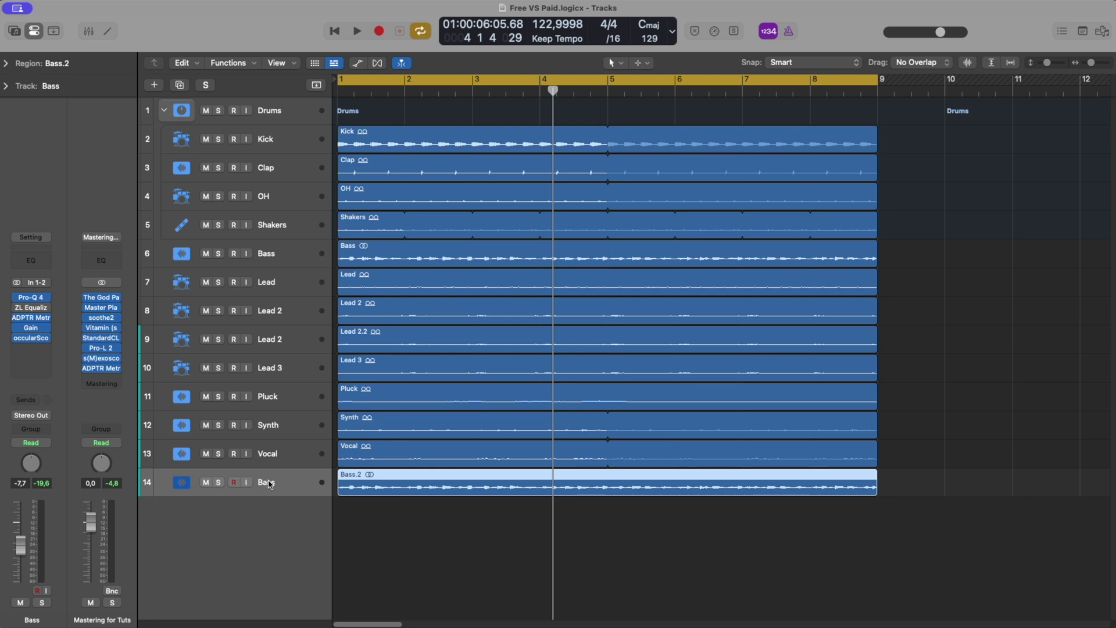
Move the remaining duplicate Bass track directly below the original Bass track and select it
left_click_drag(269, 484, 289, 277)
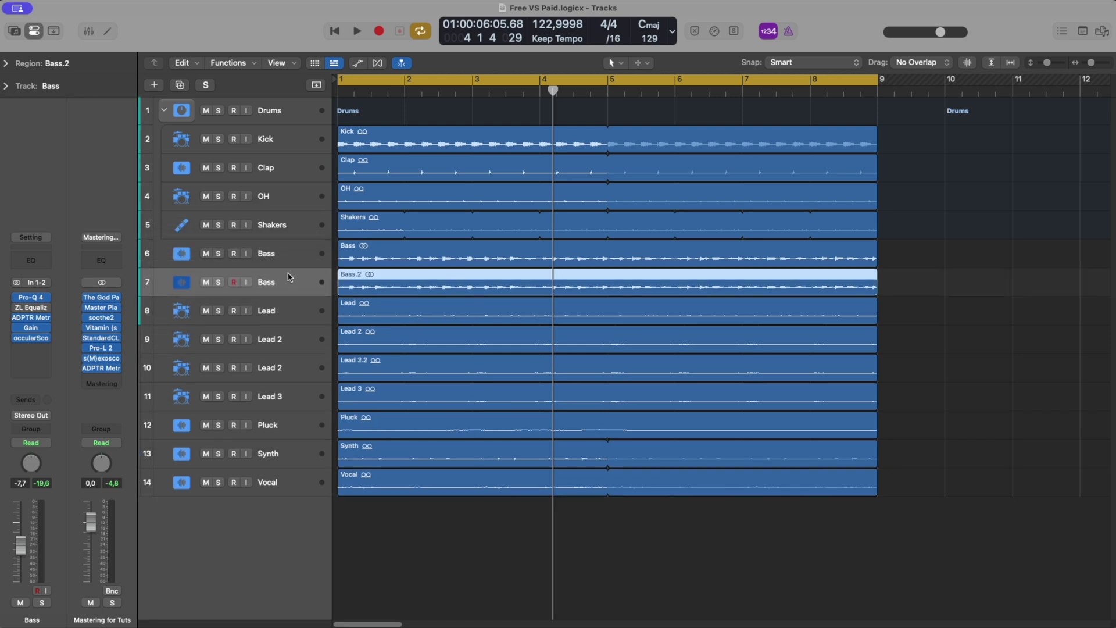
left_click(286, 256)
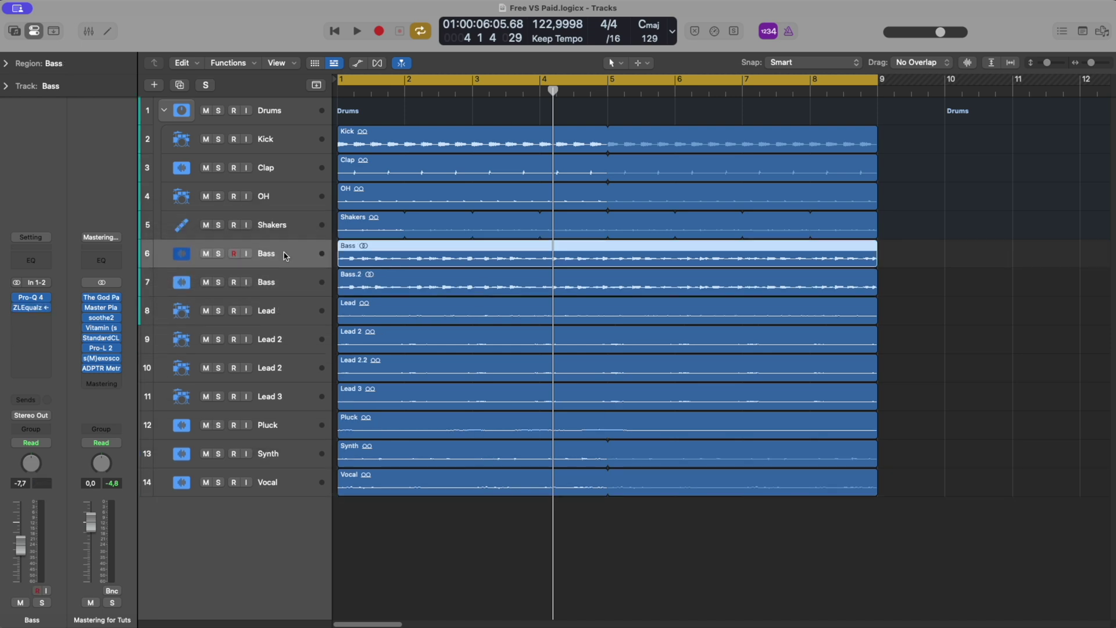
left_click(274, 280)
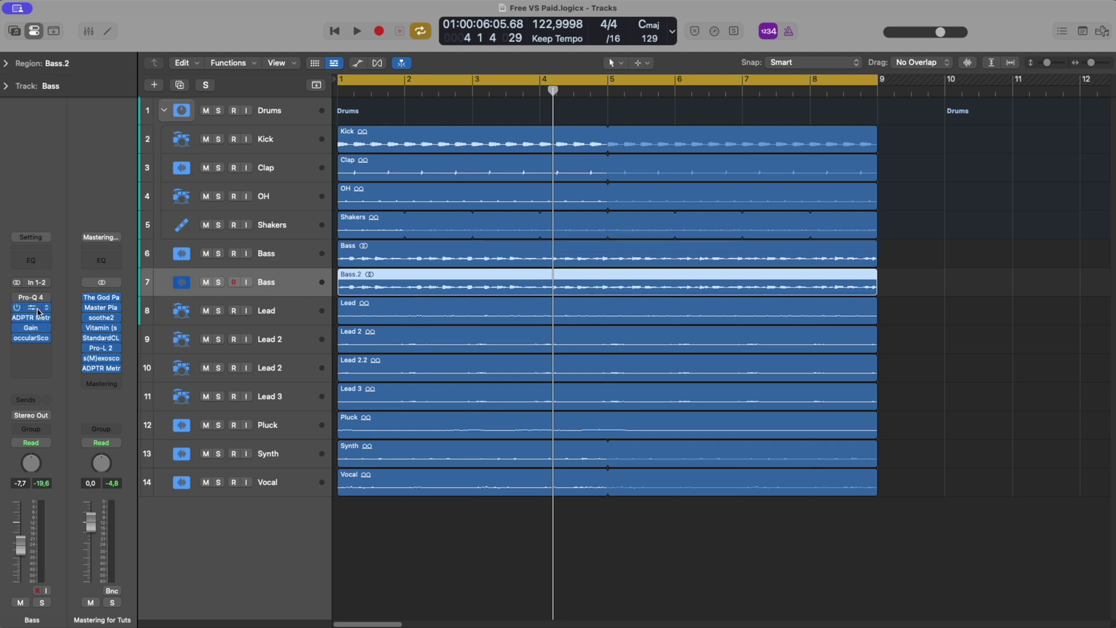
Solo both Bass tracks and open the duplicate's Gain plug-in to check its phase inversion, closing it when done
left_click(219, 253)
left_click(32, 327)
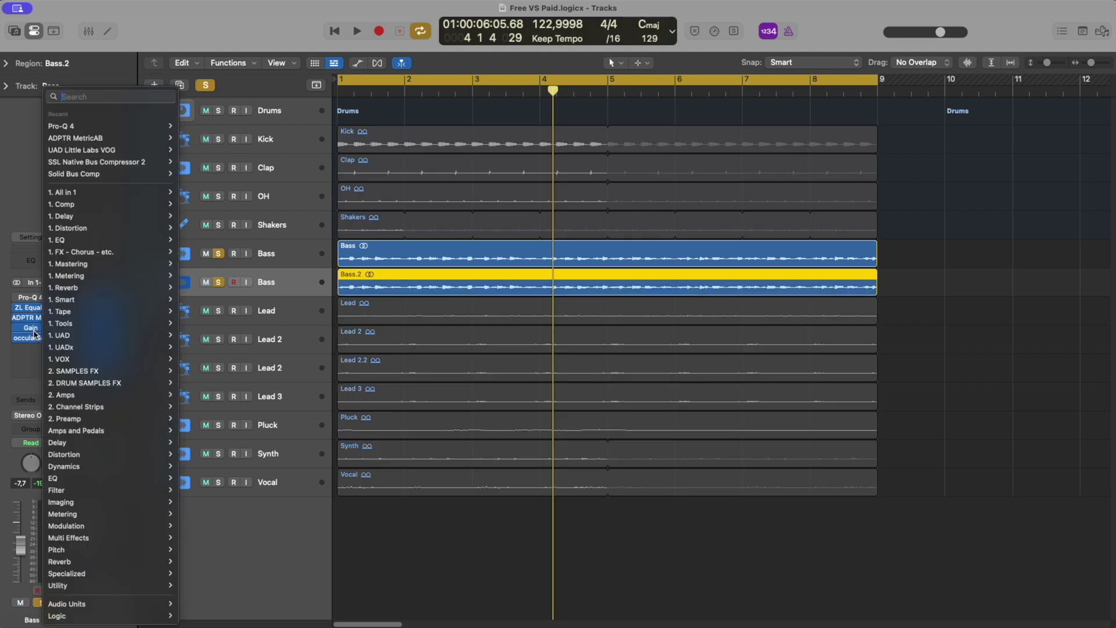
left_click(33, 329)
left_click(33, 329)
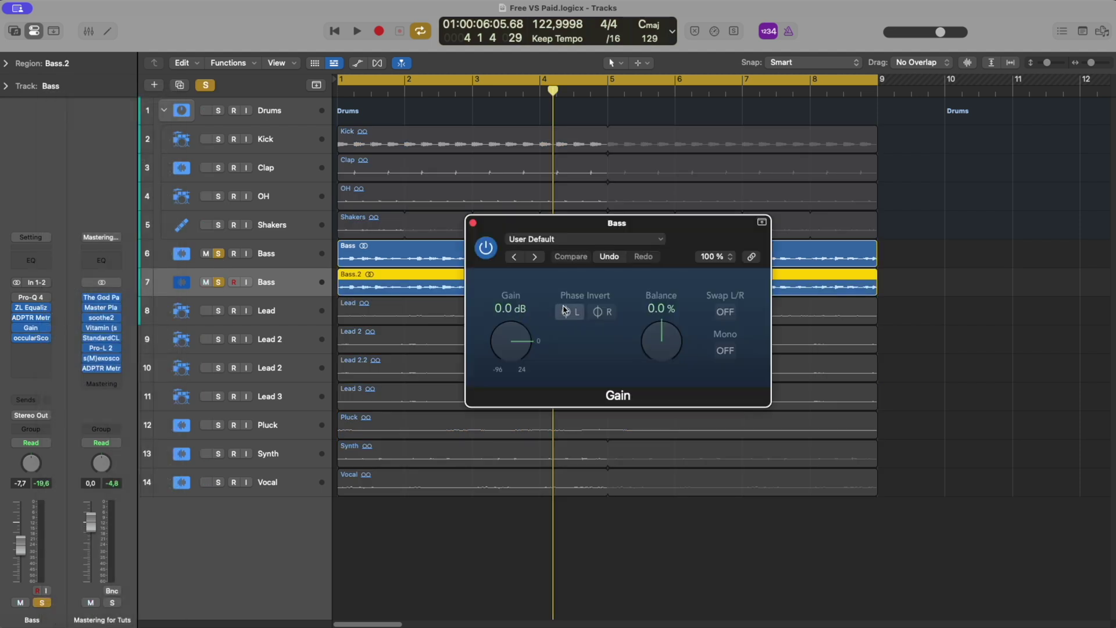
key("super+w")
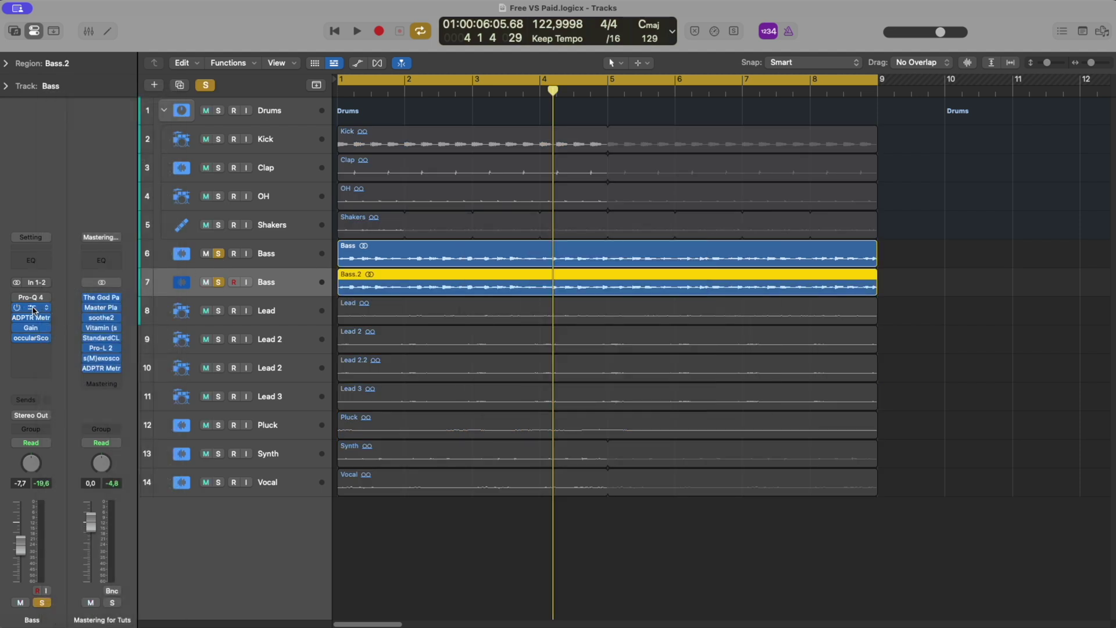
Open ZL Equalizer on the duplicate Bass track and Pro-Q 4 on the original, and arrange both windows side by side
left_click(33, 310)
left_click_drag(703, 167, 767, 188)
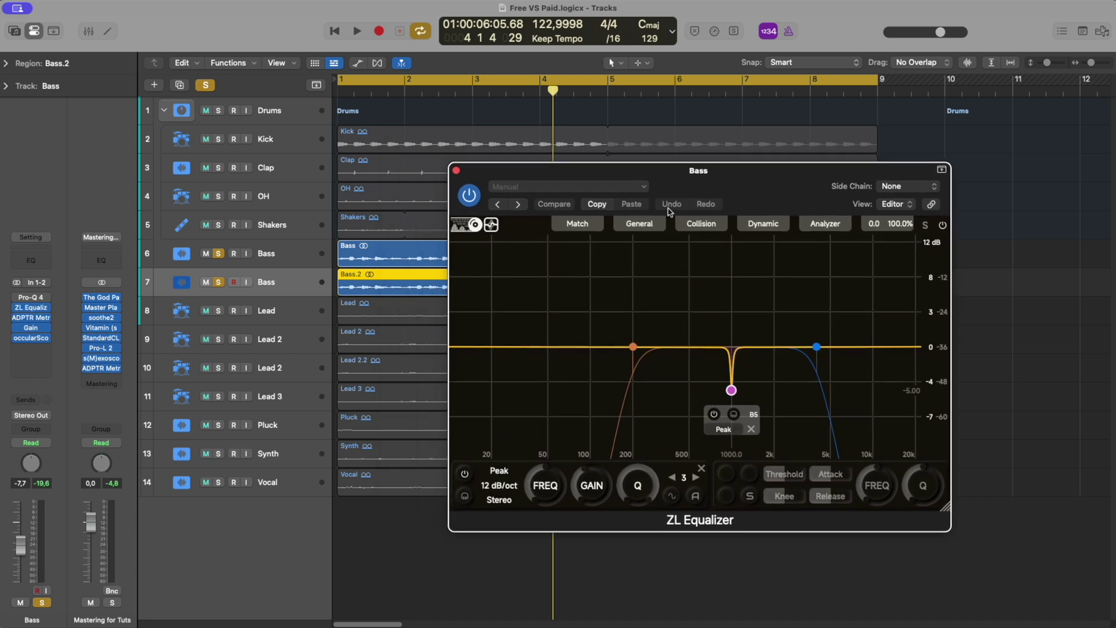
left_click(296, 249)
left_click(37, 303)
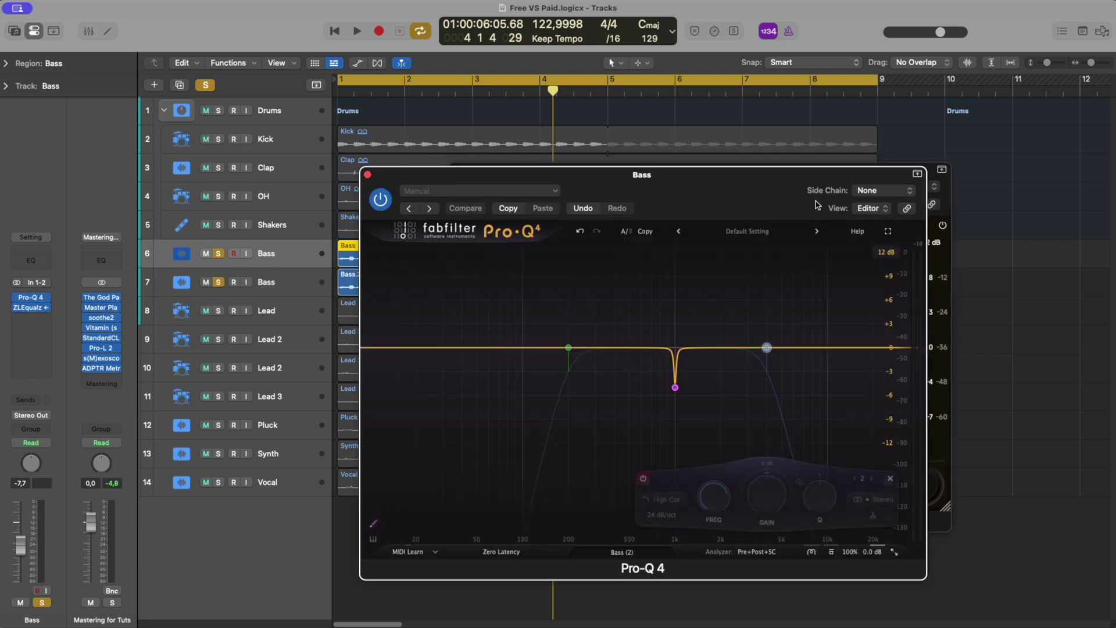
left_click_drag(647, 173, 376, 165)
left_click_drag(806, 190, 971, 163)
left_click_drag(393, 187, 343, 165)
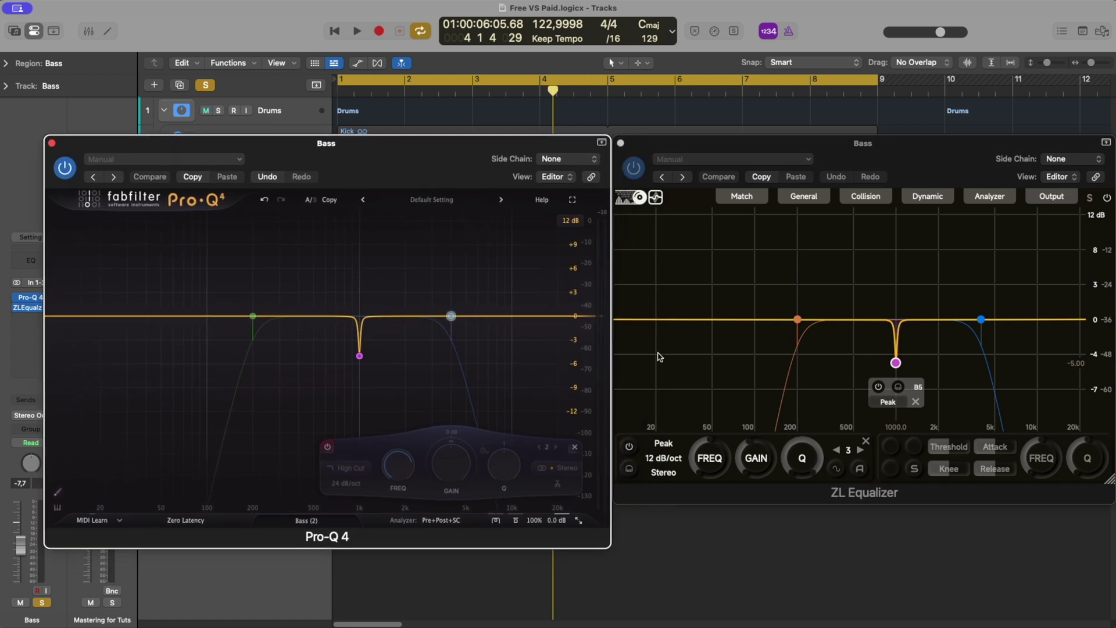
Inspect the high-pass, 1000 Hz peak and low-pass bands in ZL Equalizer and Pro-Q 4 to compare their settings
left_click(795, 320)
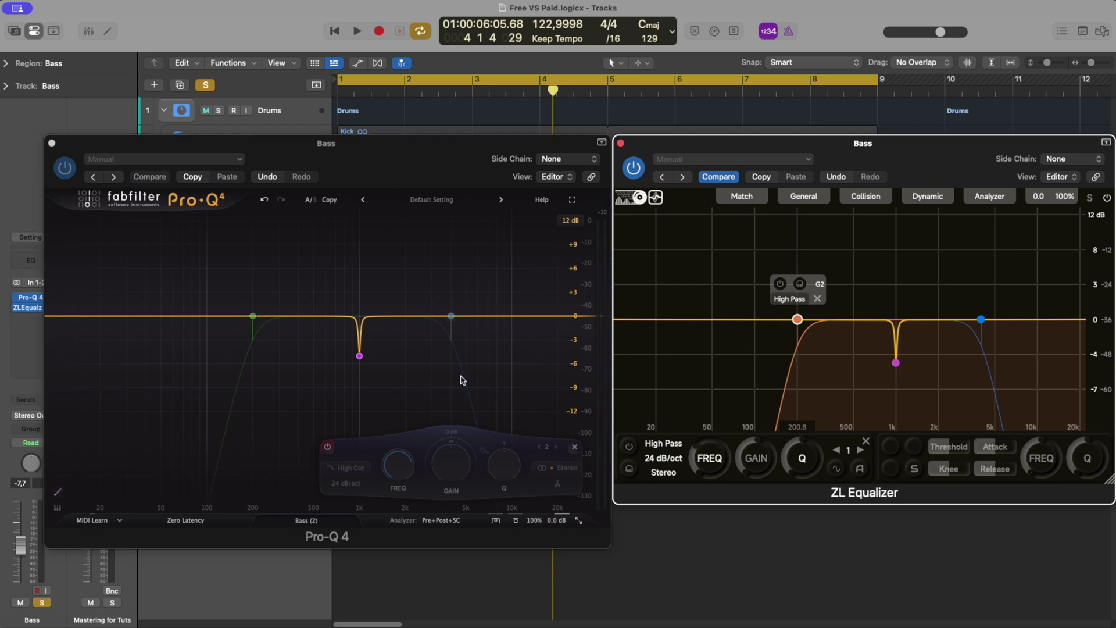
left_click(360, 355)
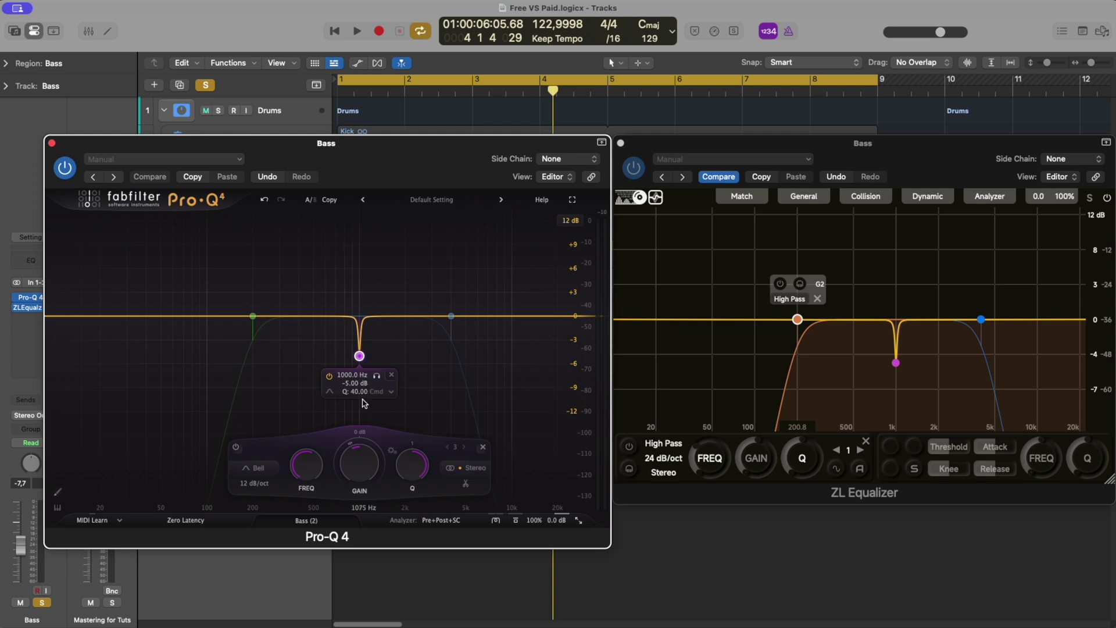
left_click(895, 364)
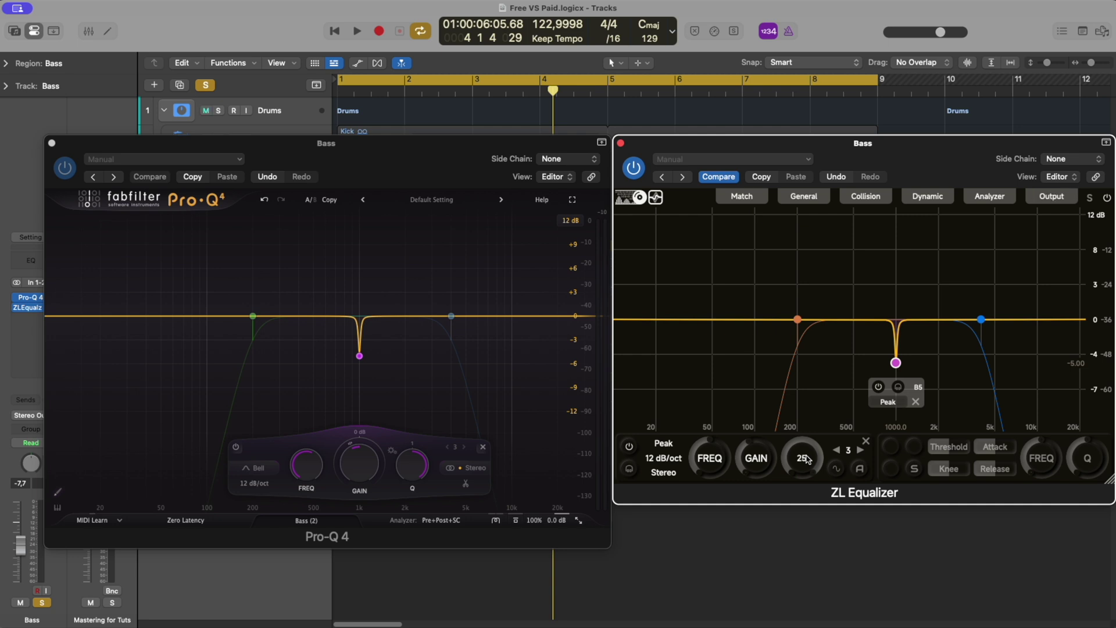
left_click(797, 319)
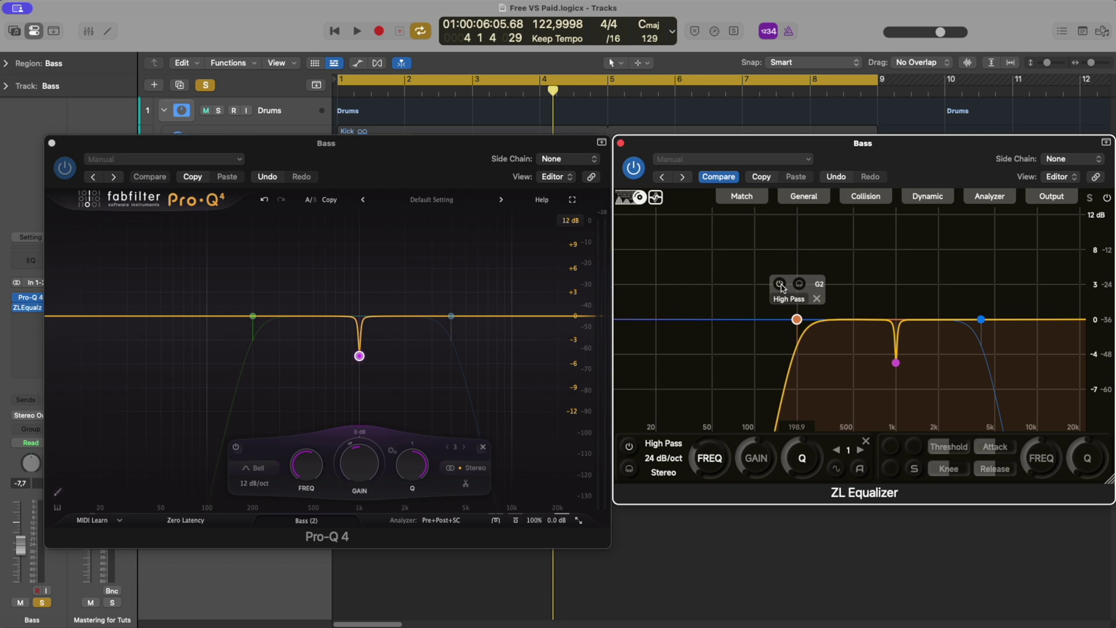
left_click(981, 320)
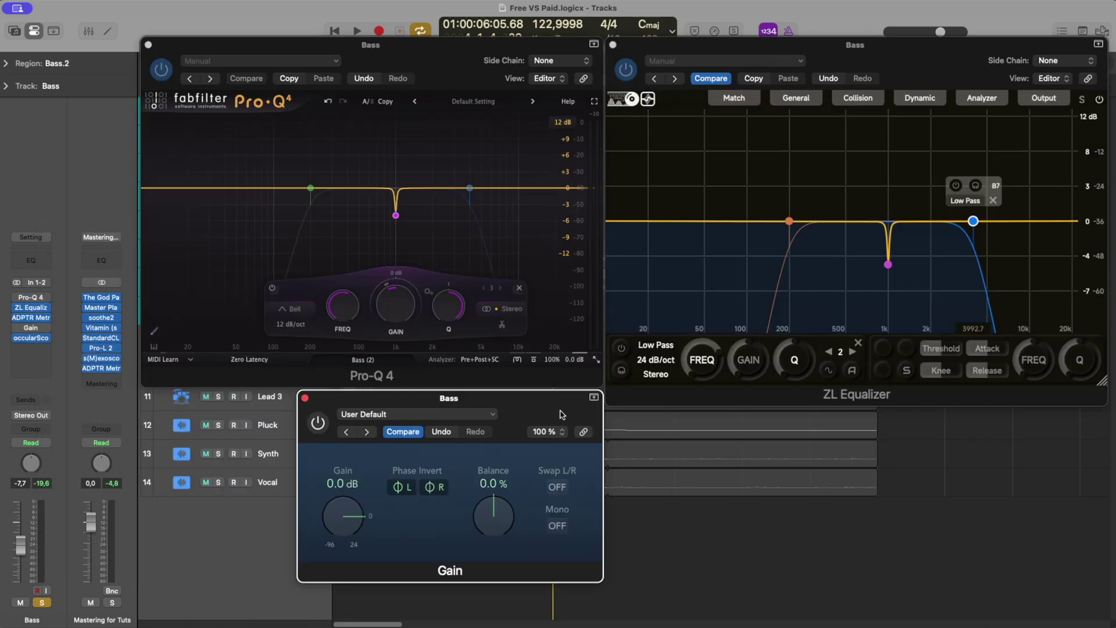
Play both soloed Bass tracks and toggle the phase-inverting Gain plug-in on and off to run the null test
key("space")
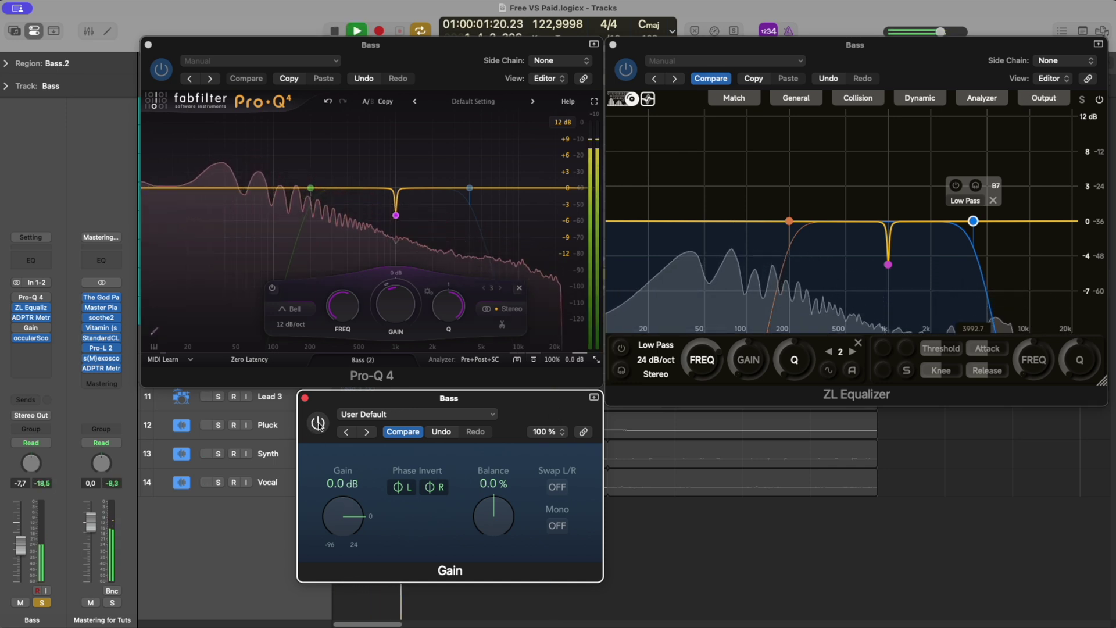
left_click(319, 423)
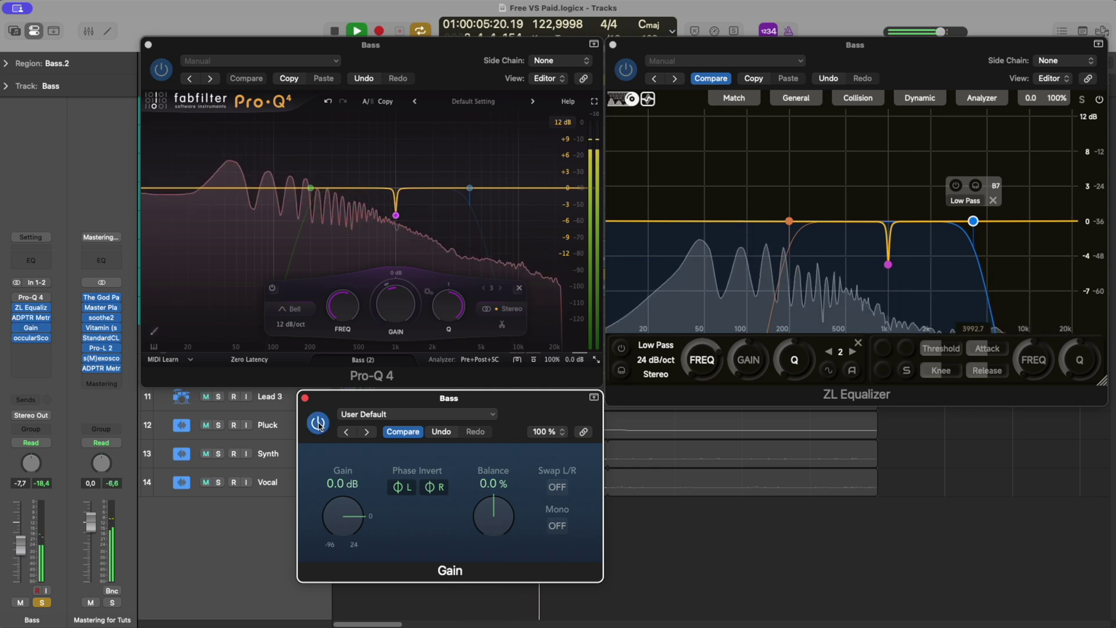
left_click(319, 423)
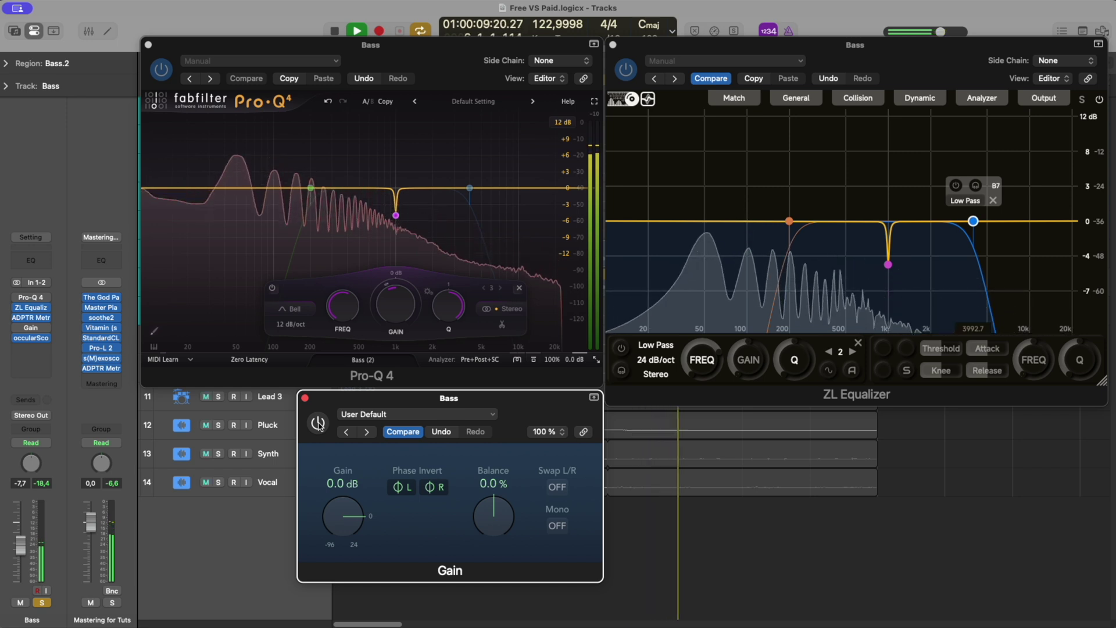
left_click(319, 423)
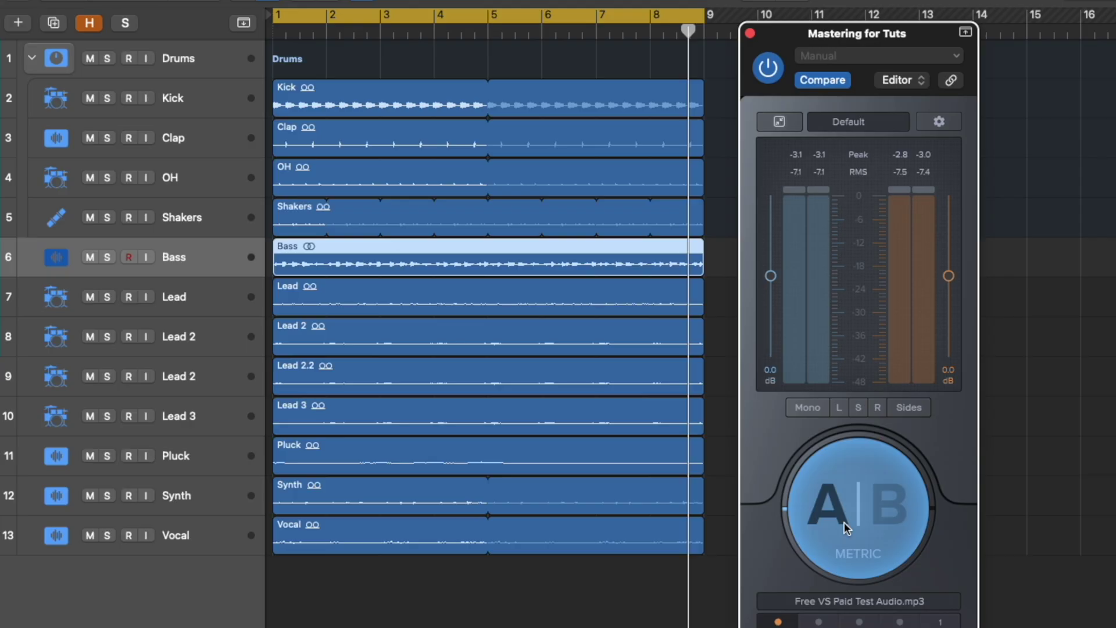
Play the full mix and alternate Metric AB between the mix and the reference Free VS Paid Test Audio.mp3 to compare them
key("space")
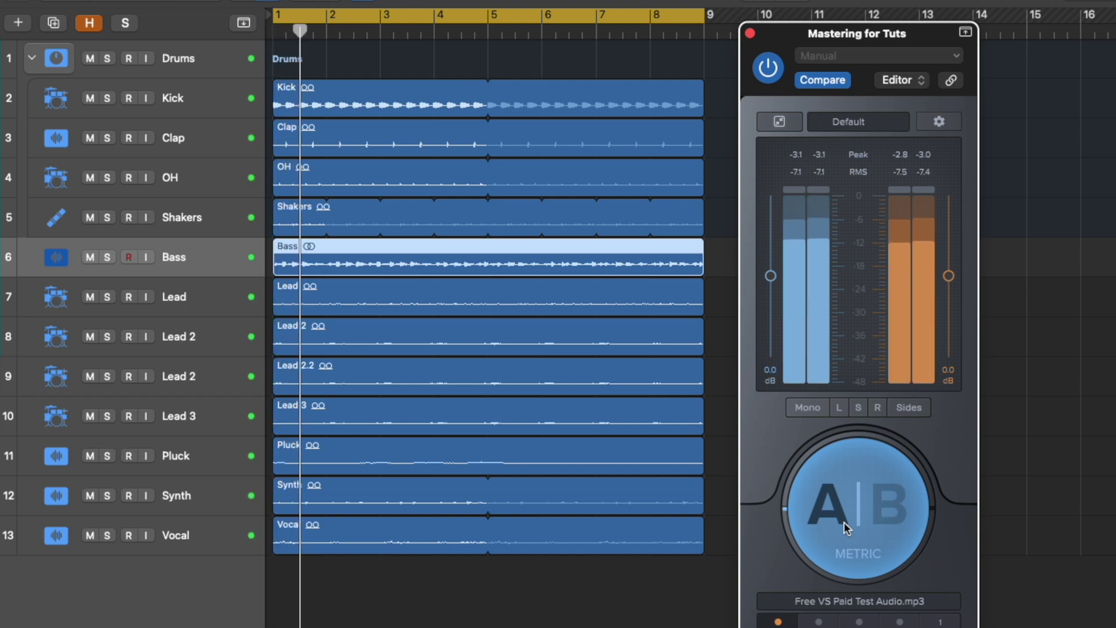
left_click(844, 522)
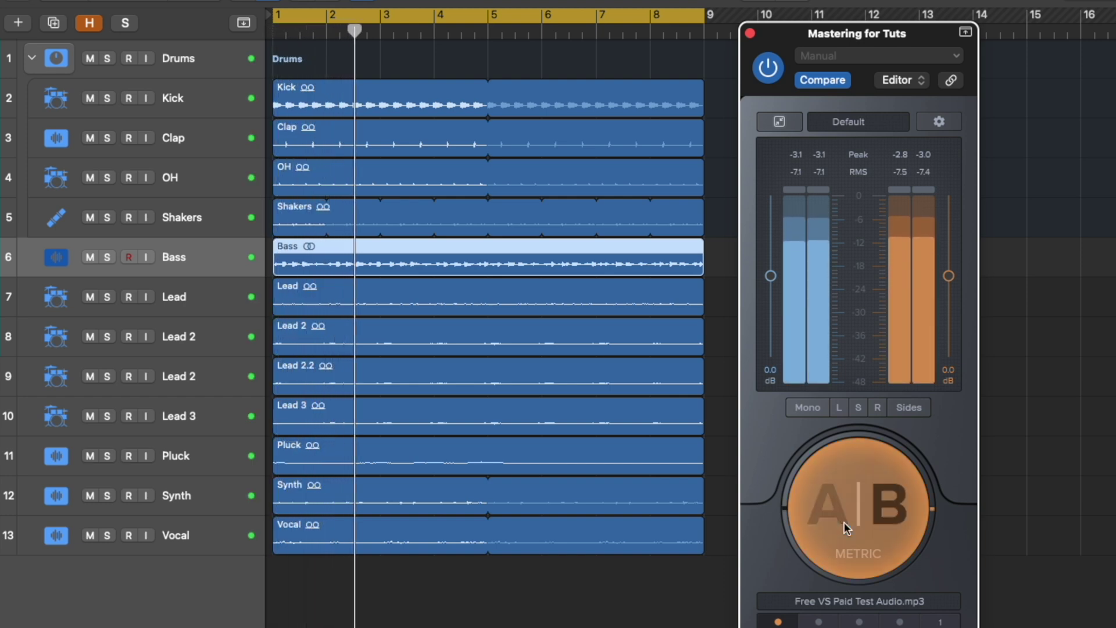
left_click(844, 522)
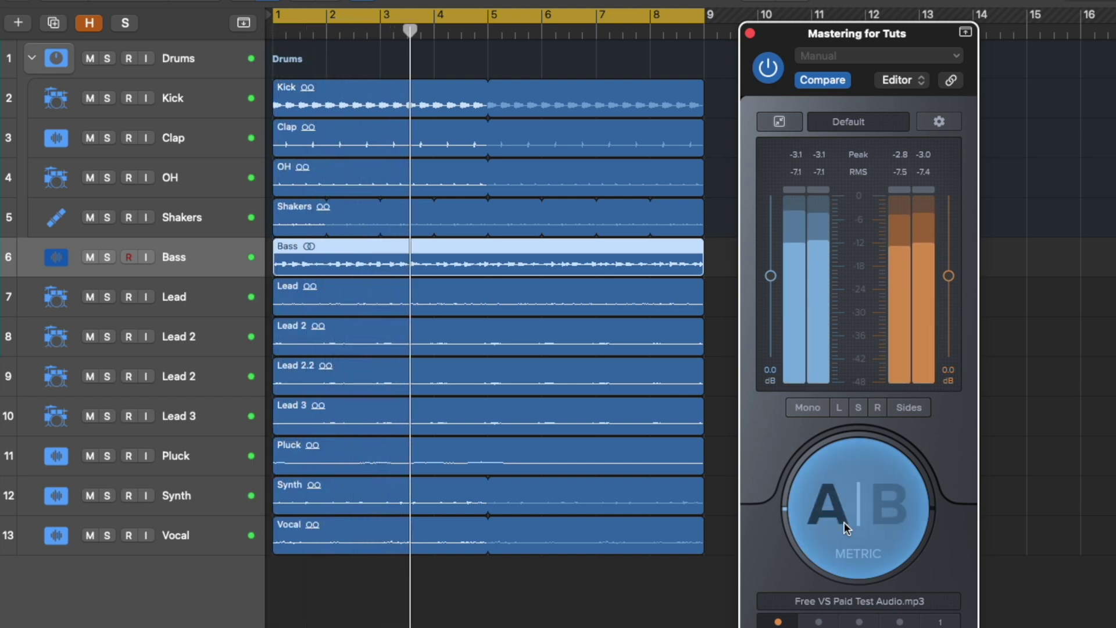
left_click(844, 522)
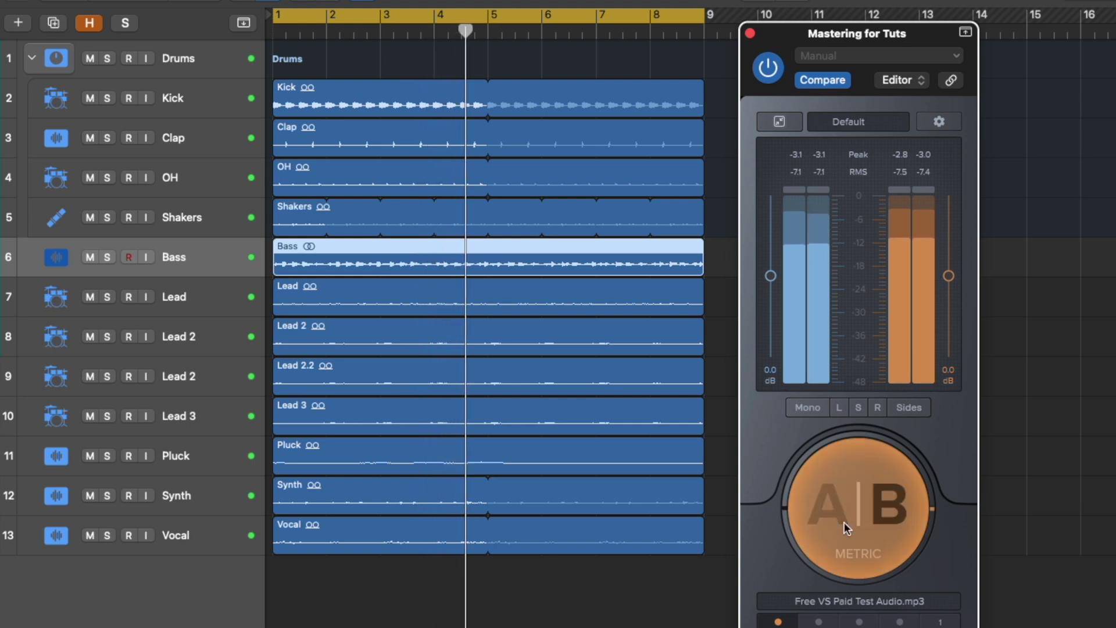
left_click(844, 522)
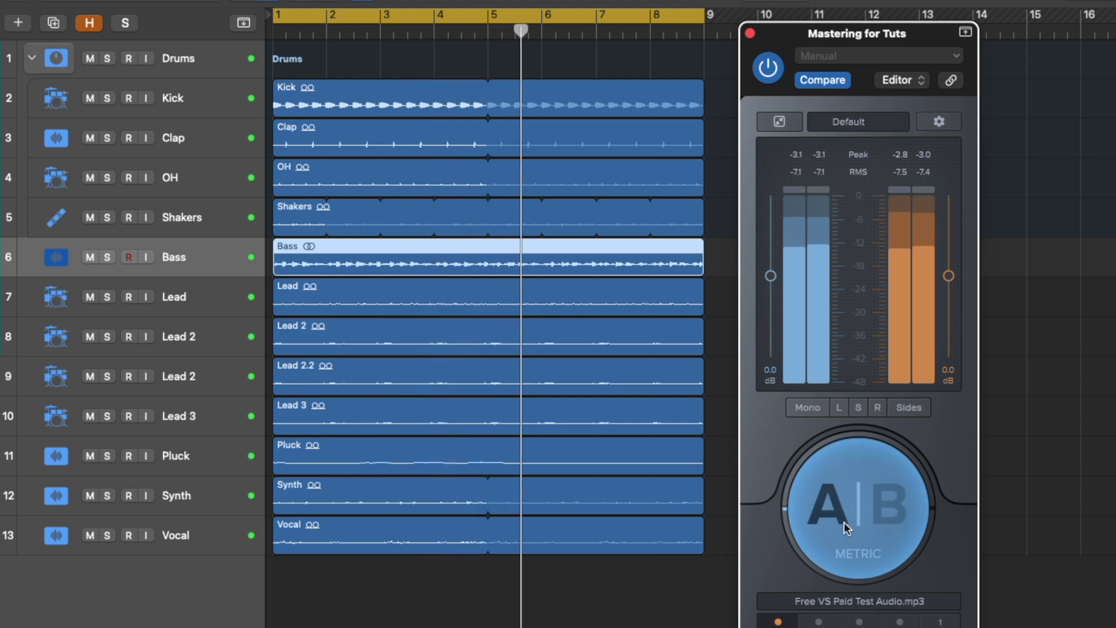
left_click(844, 522)
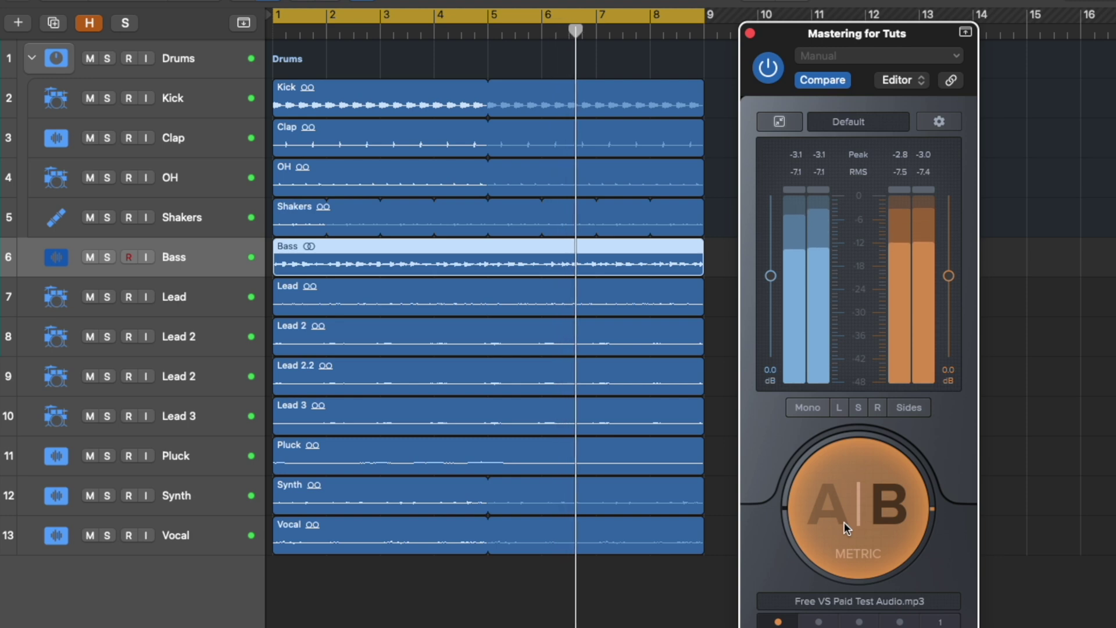
left_click(844, 522)
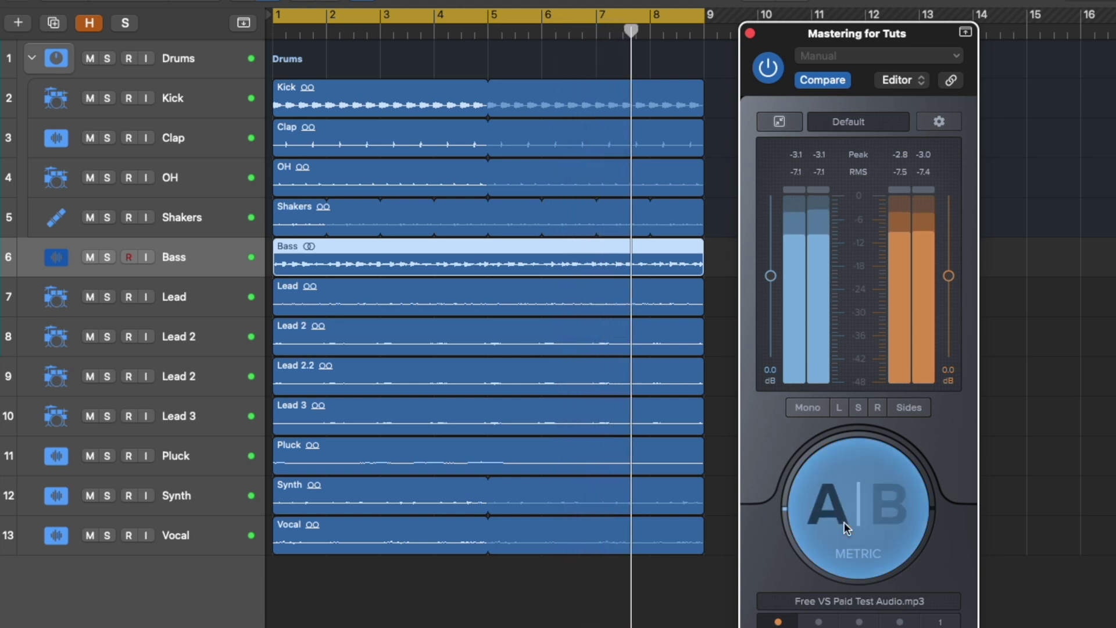
left_click(844, 522)
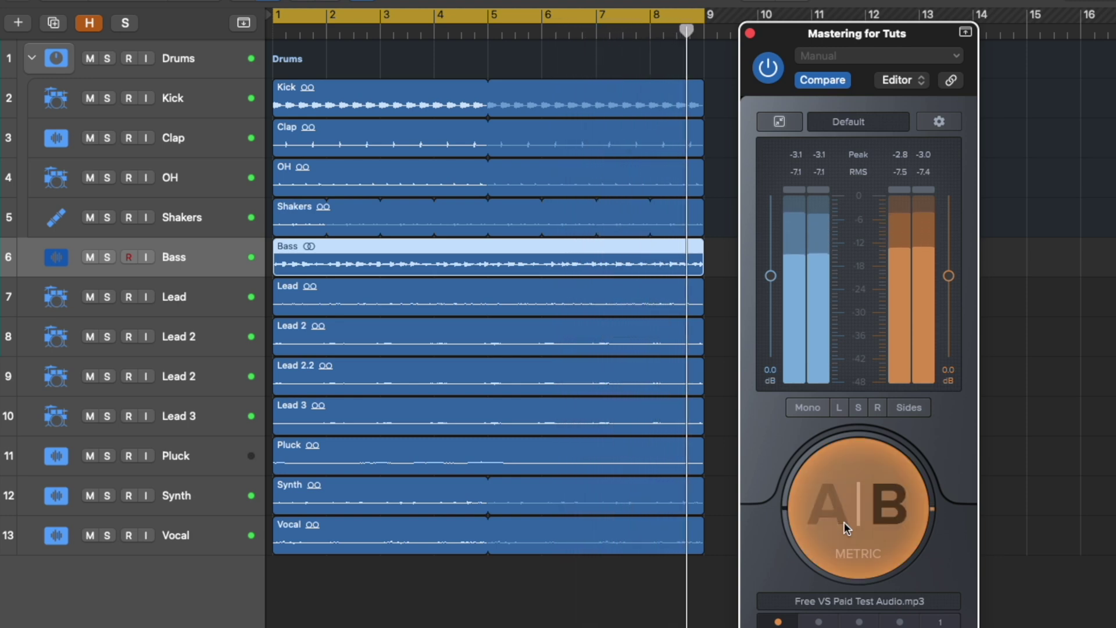
Loop bars 1 to 8 and switch Metric AB about once per bar between the ZL Equalizer mix (A) and the FabFilter reference (B)
left_click(843, 522)
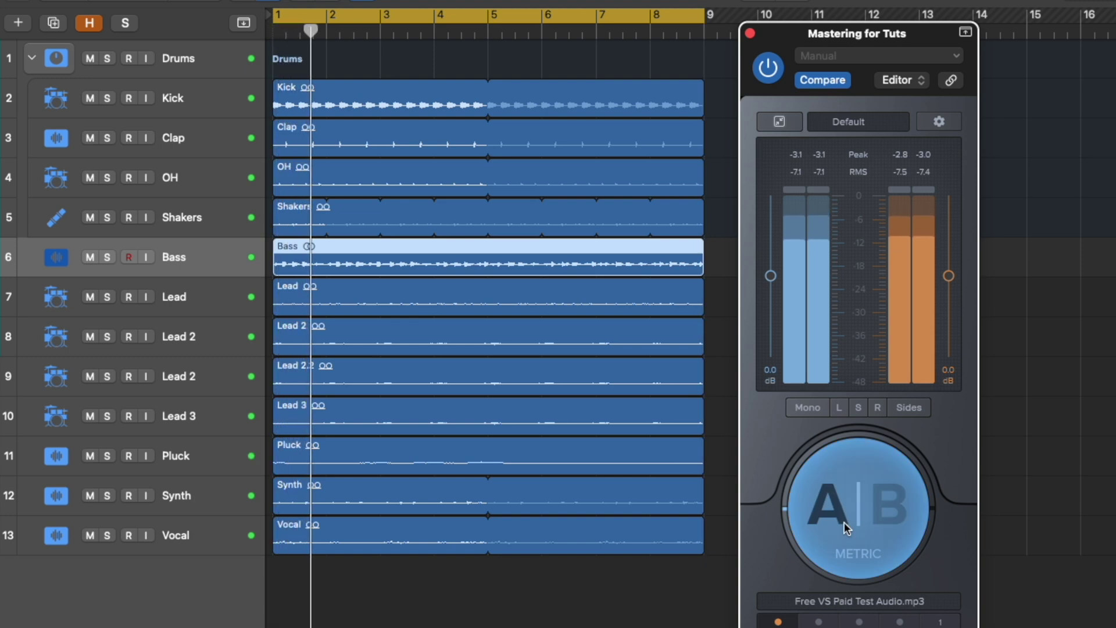
left_click(844, 522)
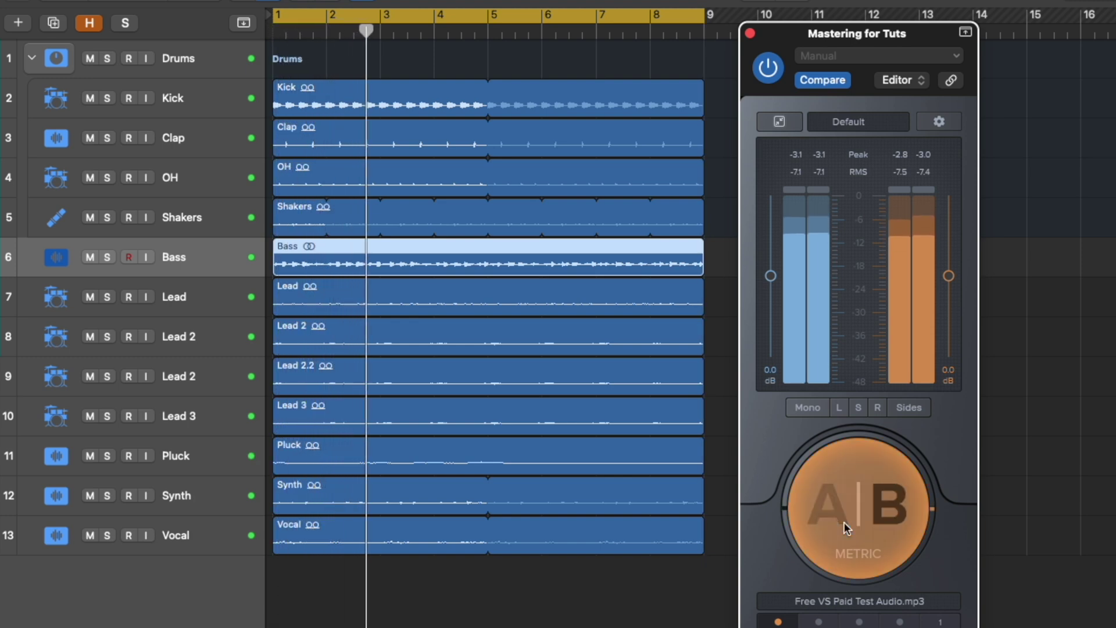
left_click(844, 521)
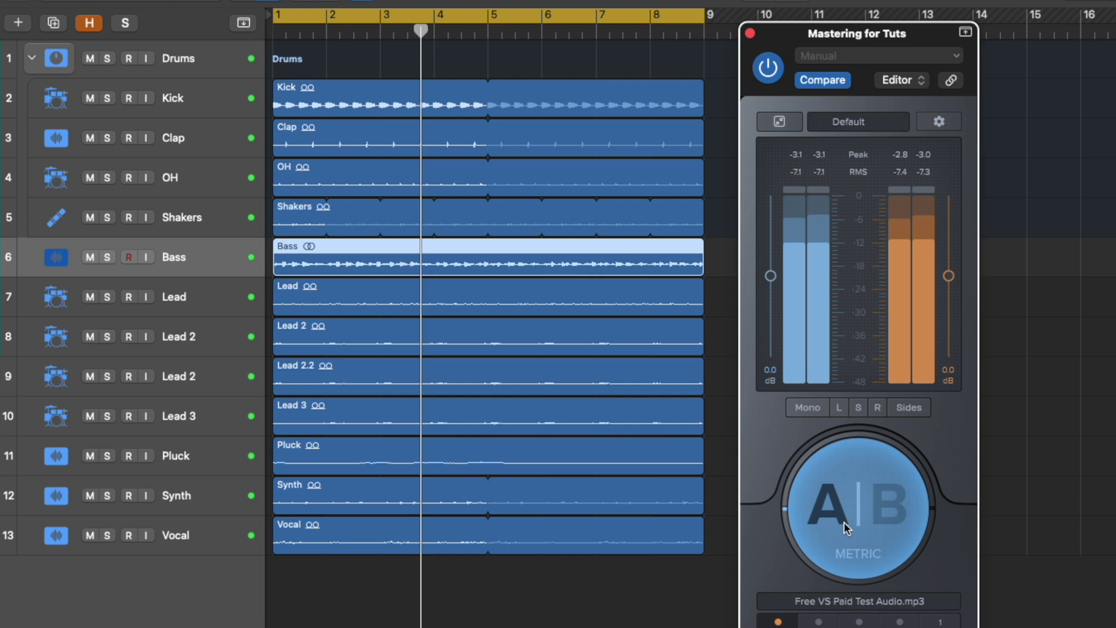
left_click(843, 522)
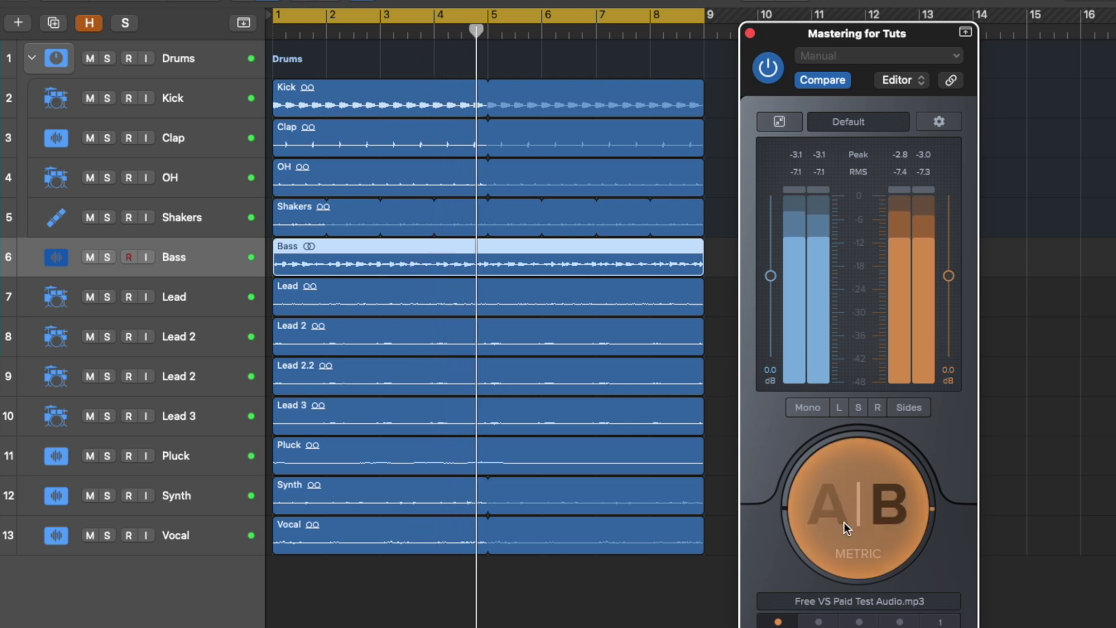
left_click(844, 522)
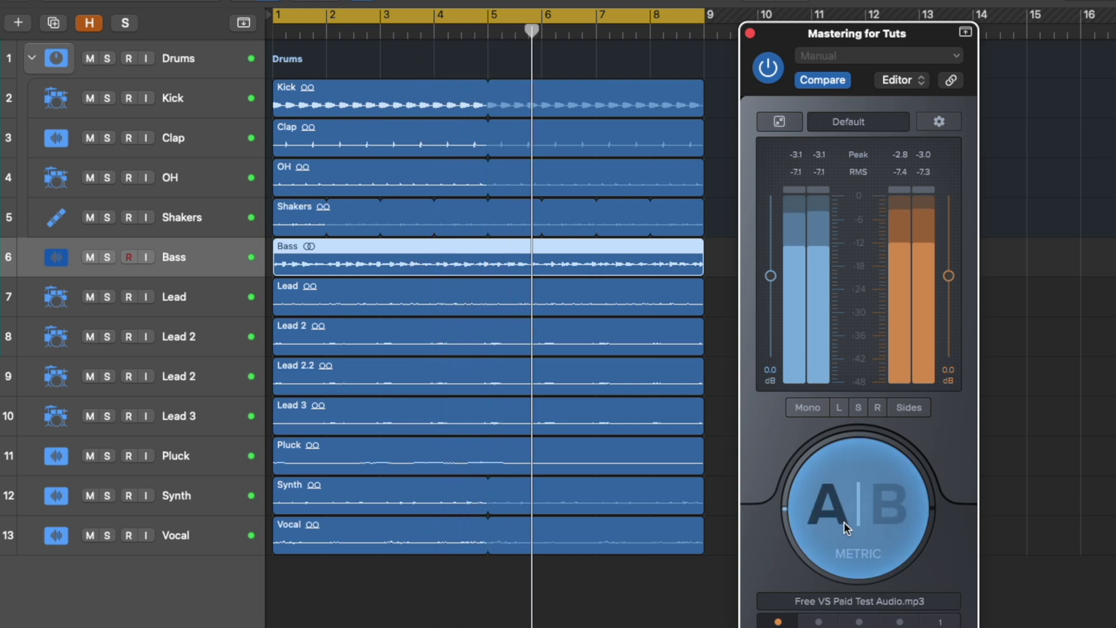
left_click(844, 522)
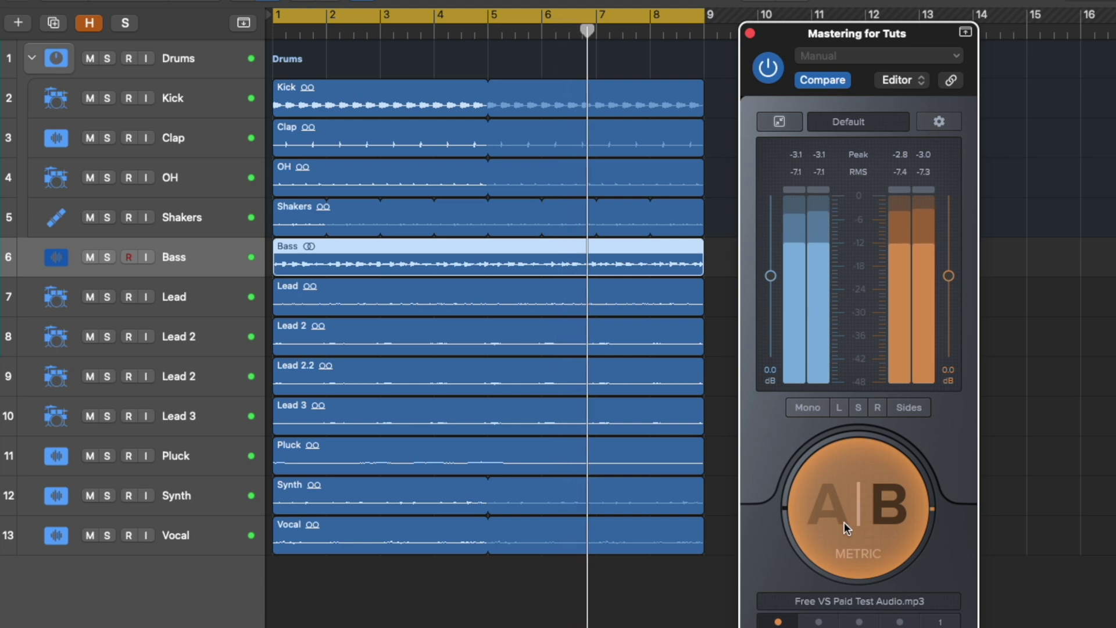
left_click(844, 522)
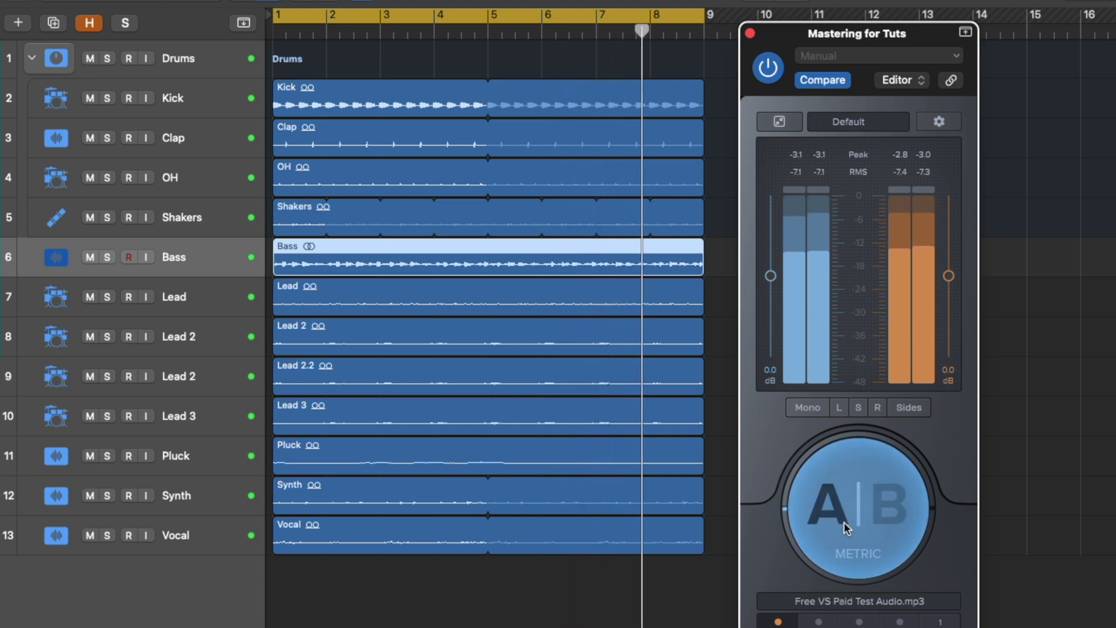
left_click(844, 522)
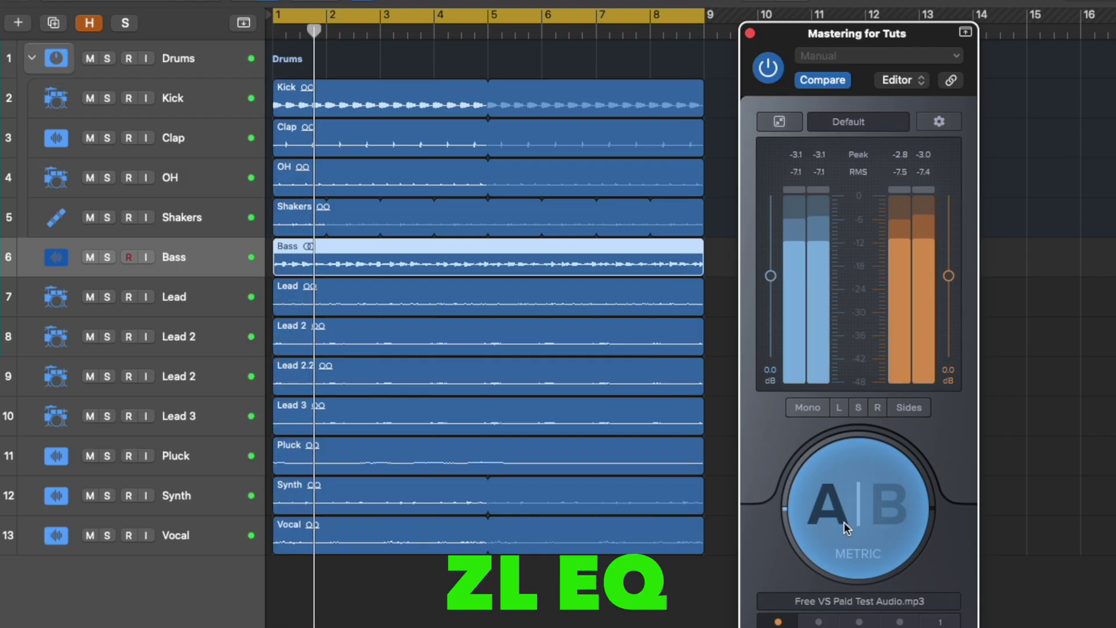
left_click(843, 522)
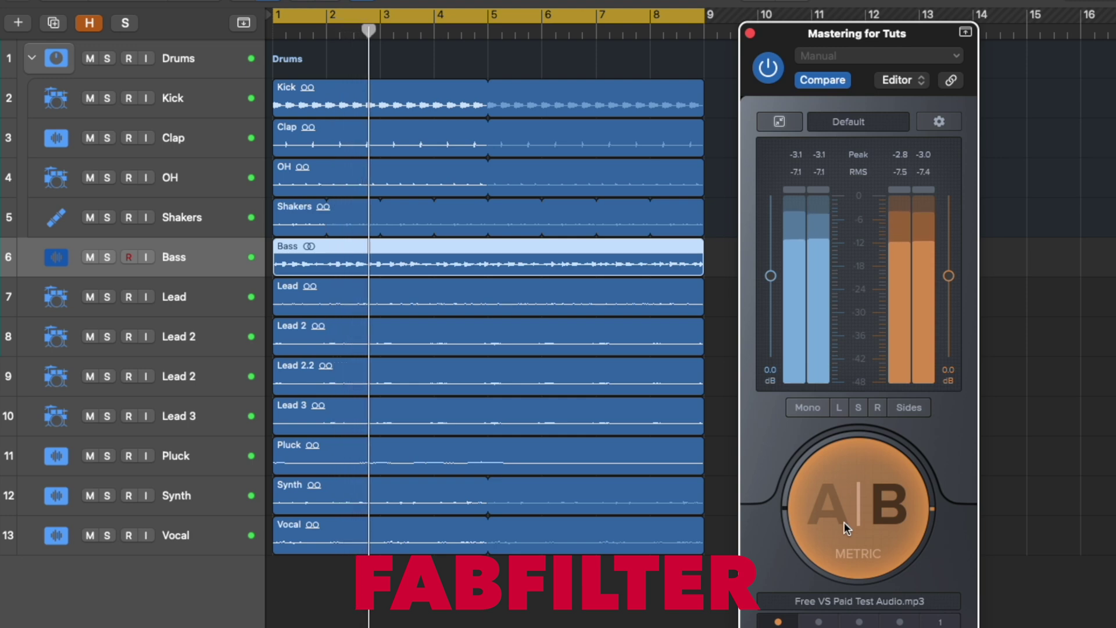
left_click(844, 522)
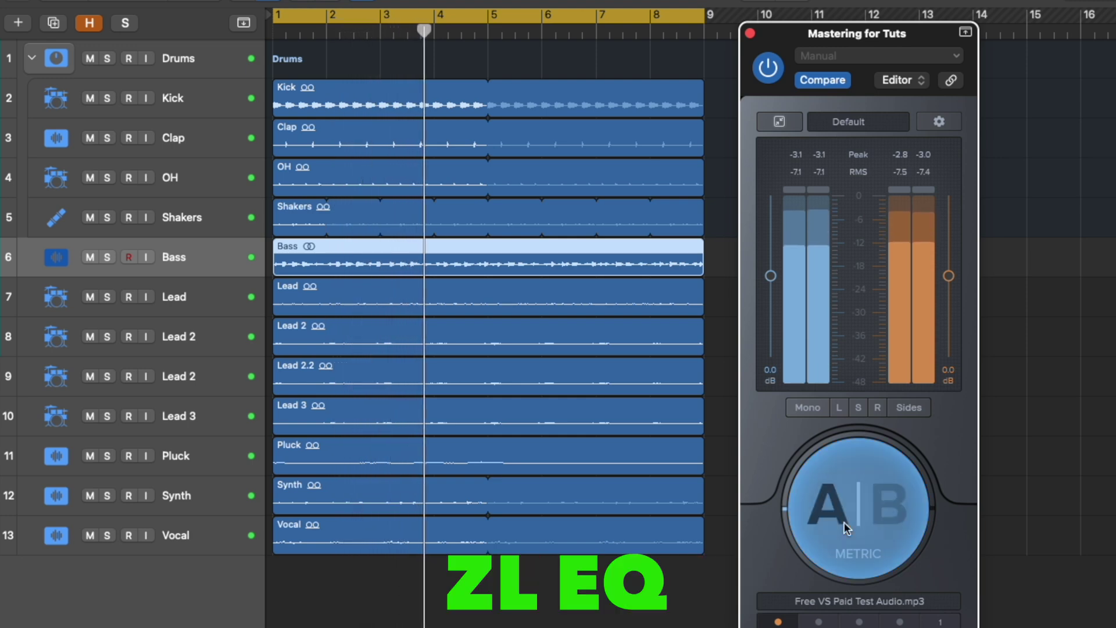
left_click(844, 522)
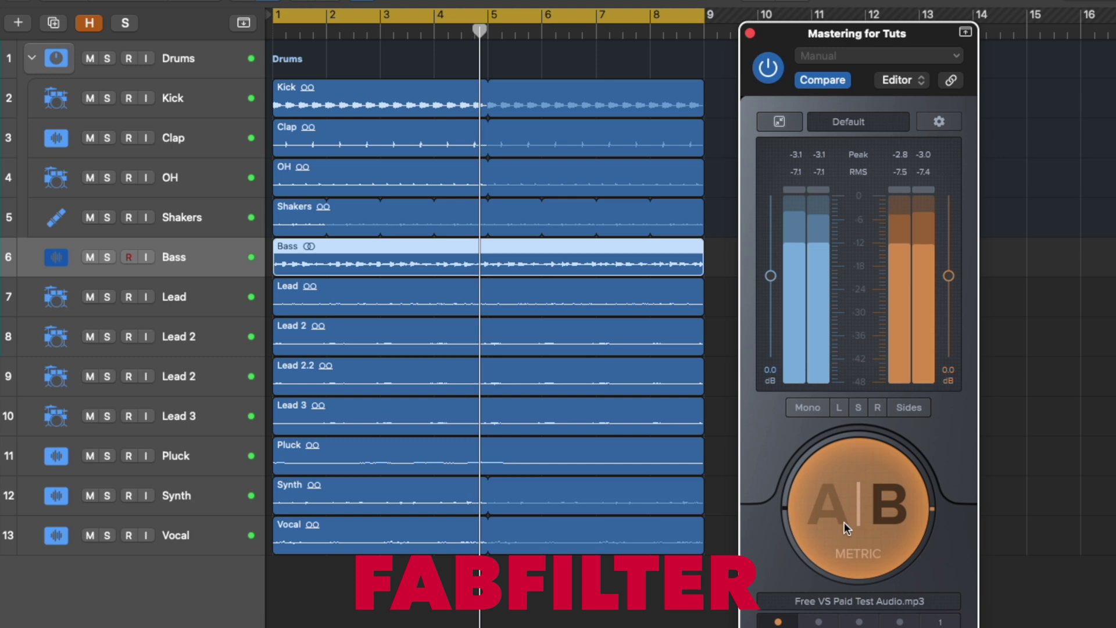
left_click(844, 521)
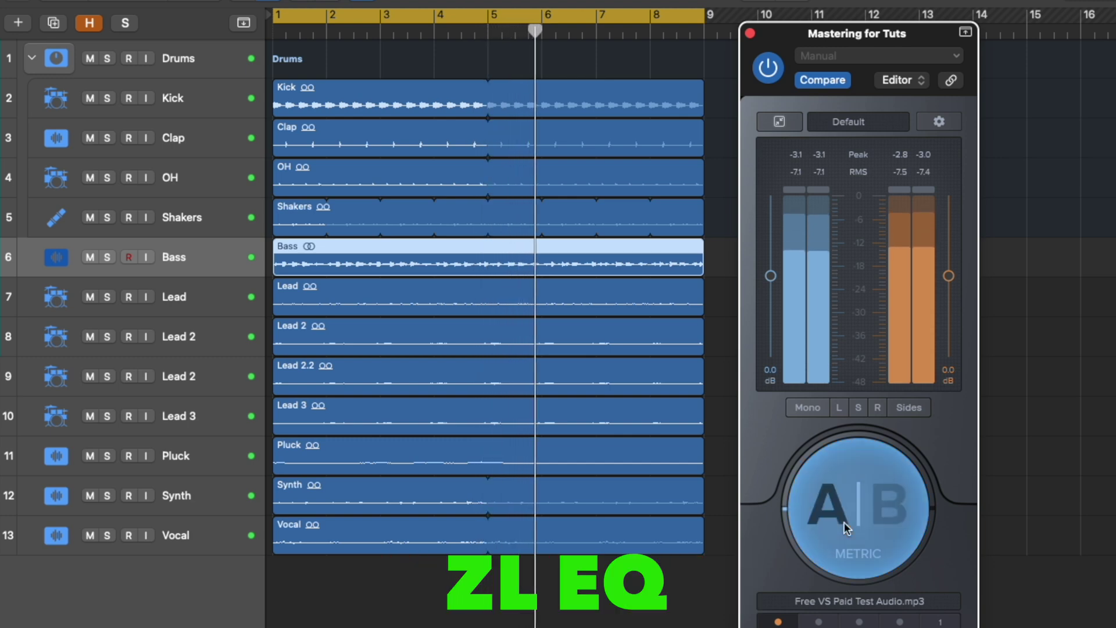
left_click(844, 522)
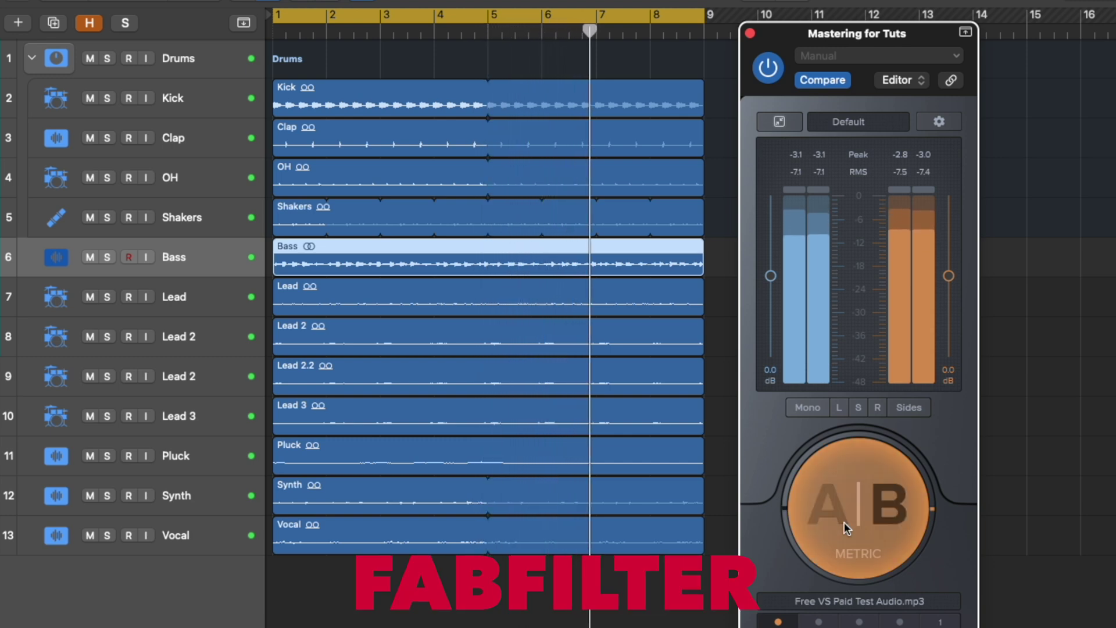
left_click(844, 522)
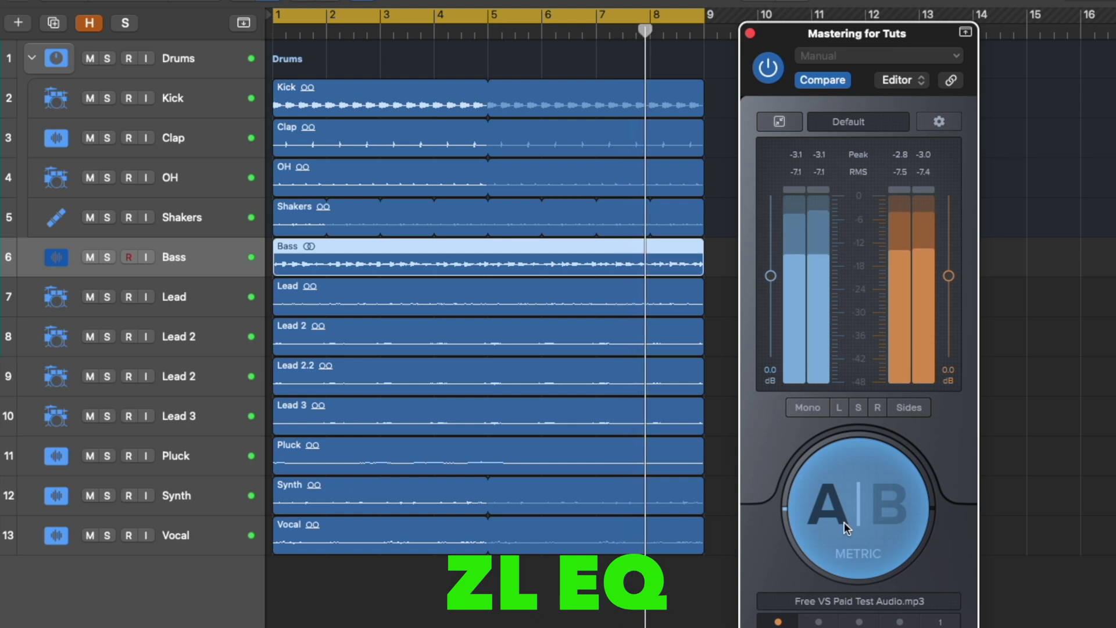
left_click(843, 522)
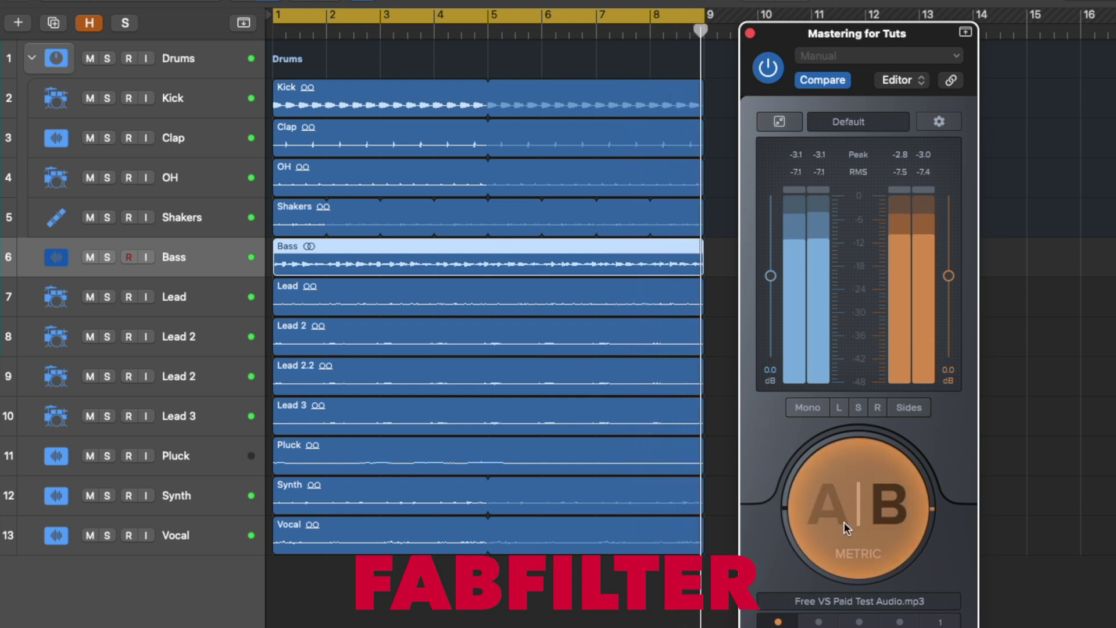
left_click(844, 521)
left_click(844, 522)
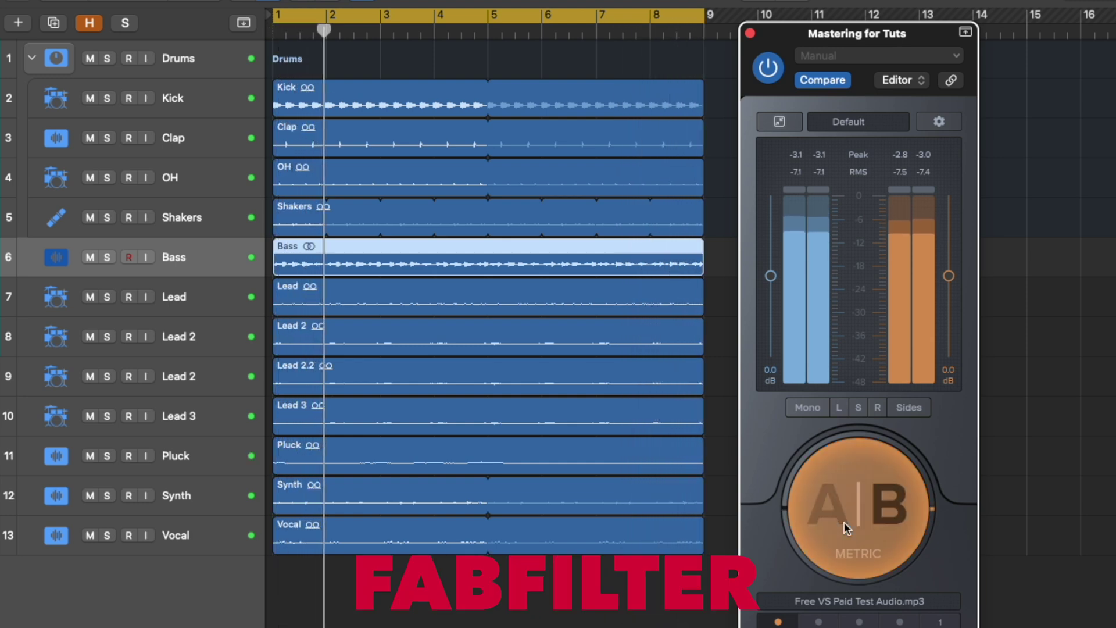
left_click(844, 522)
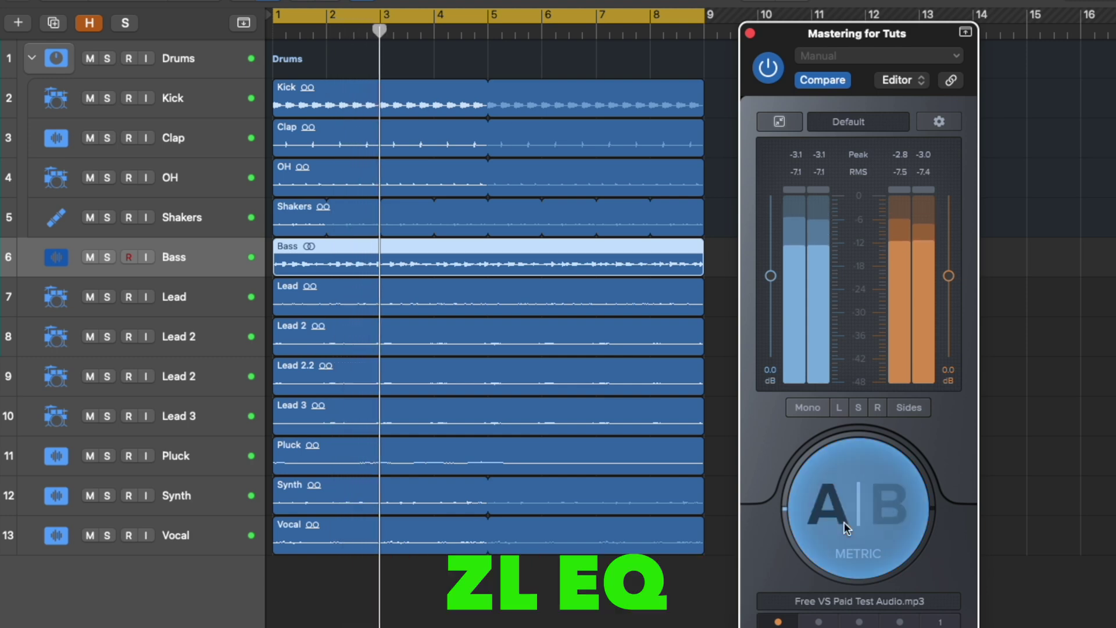
left_click(844, 522)
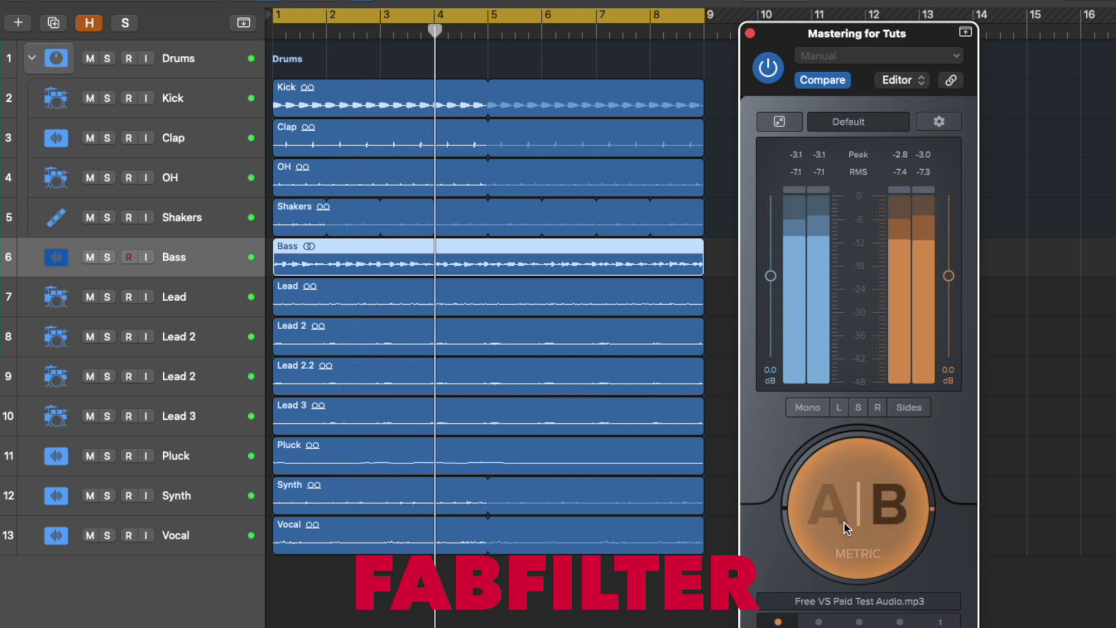
left_click(844, 522)
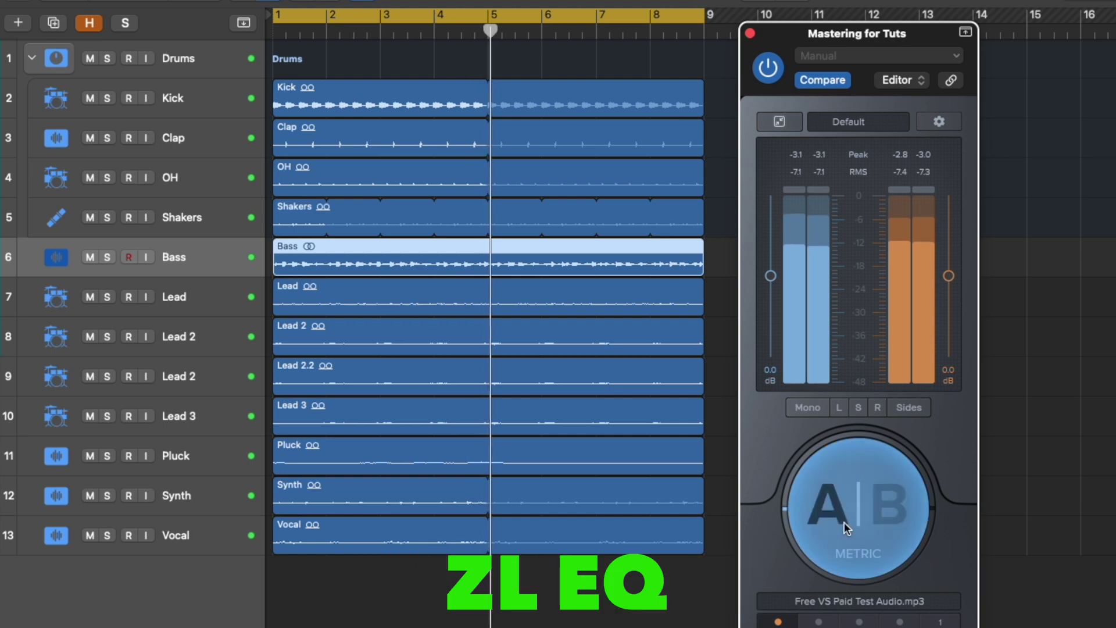
left_click(844, 522)
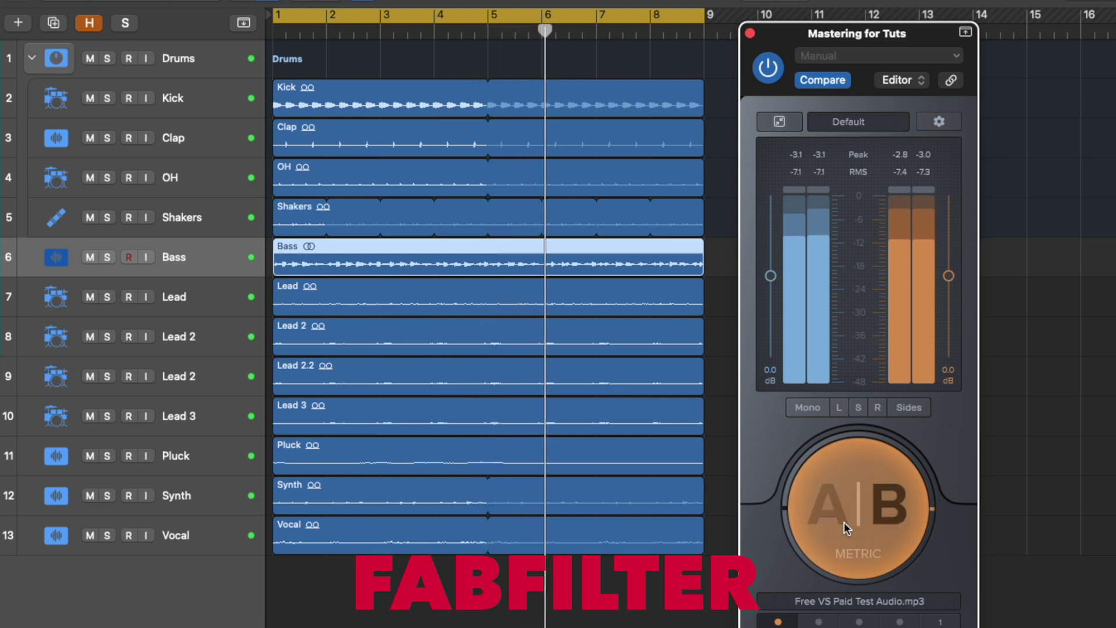
left_click(844, 522)
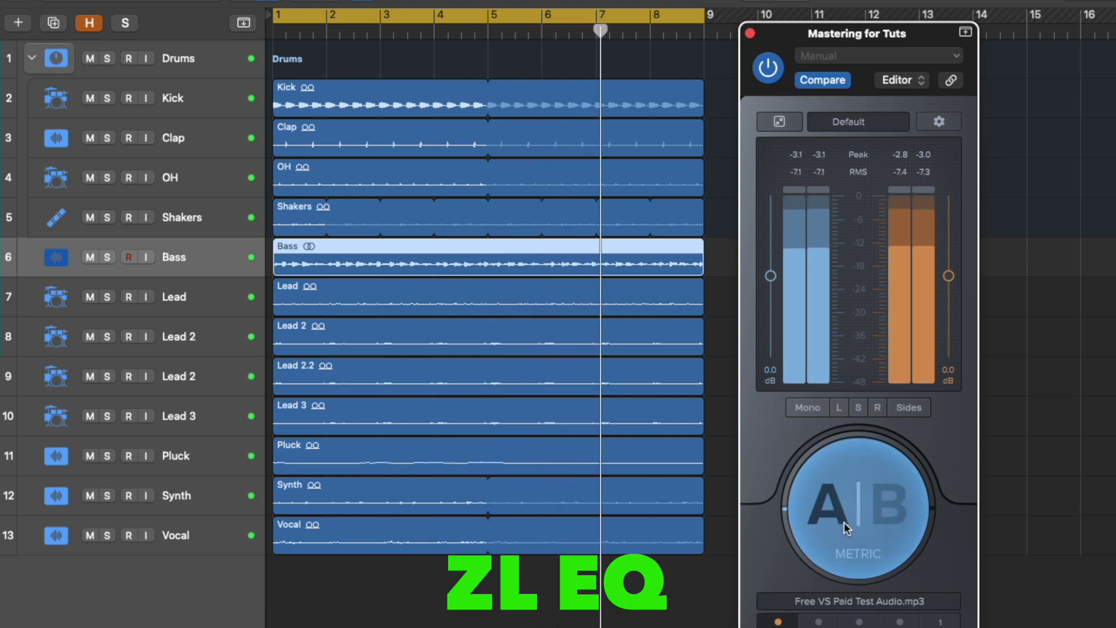
left_click(844, 522)
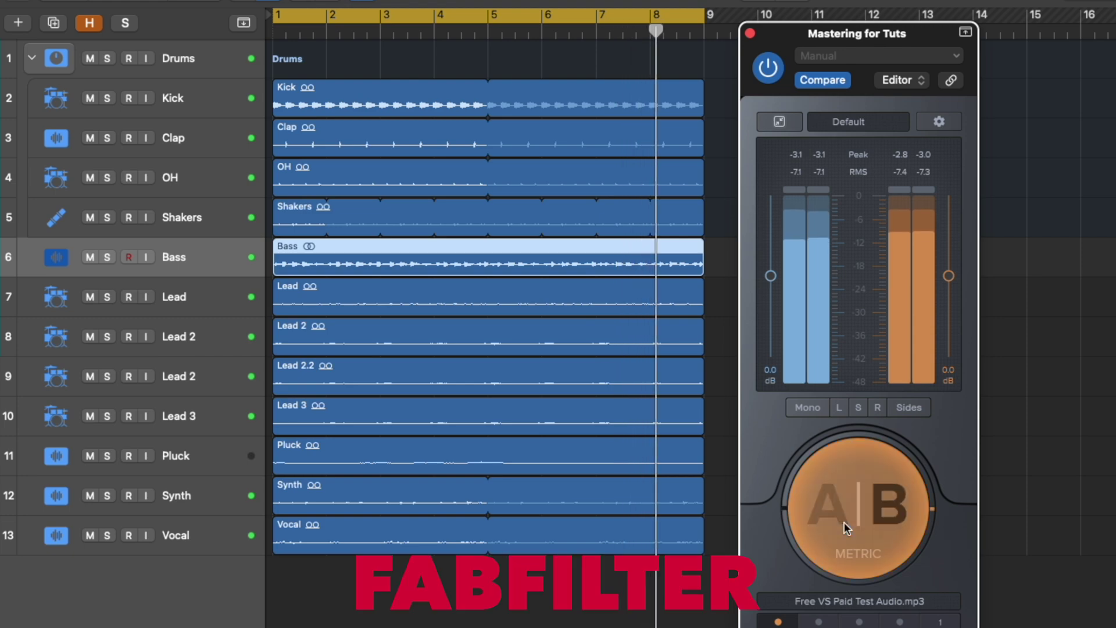